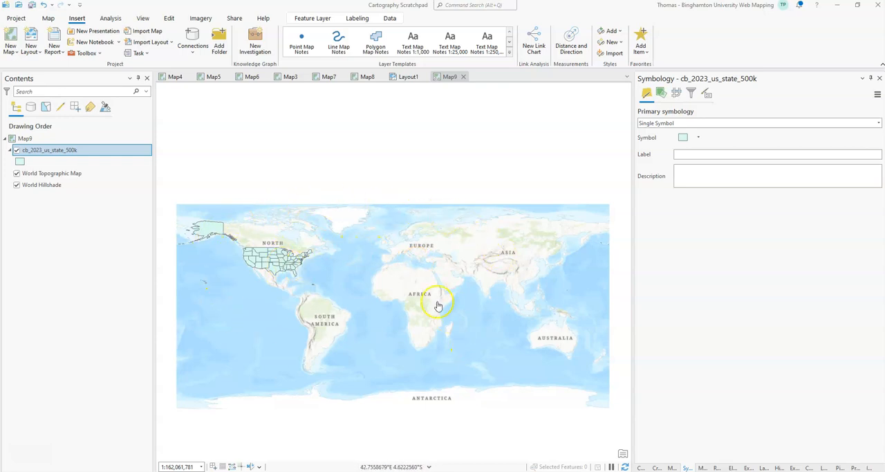
# Step: Examine the spatial reference in the source properties of the cb_2023_us_state_500k layer
pyautogui.scroll(2, 265, 253)
pyautogui.scroll(2, 266, 256)
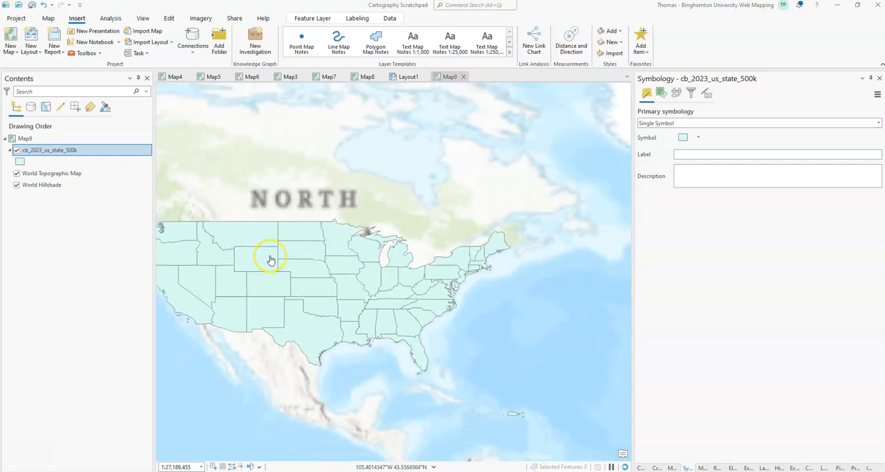
pyautogui.scroll(-2, 335, 278)
pyautogui.rightClick(18, 150)
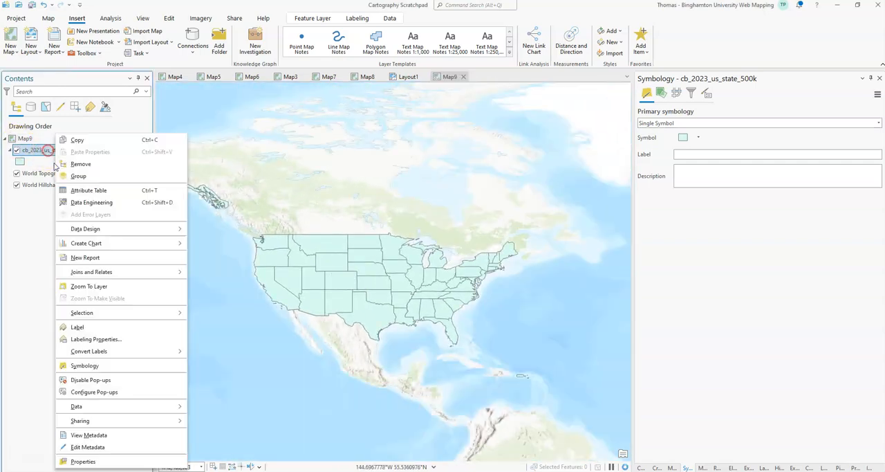
pyautogui.click(97, 461)
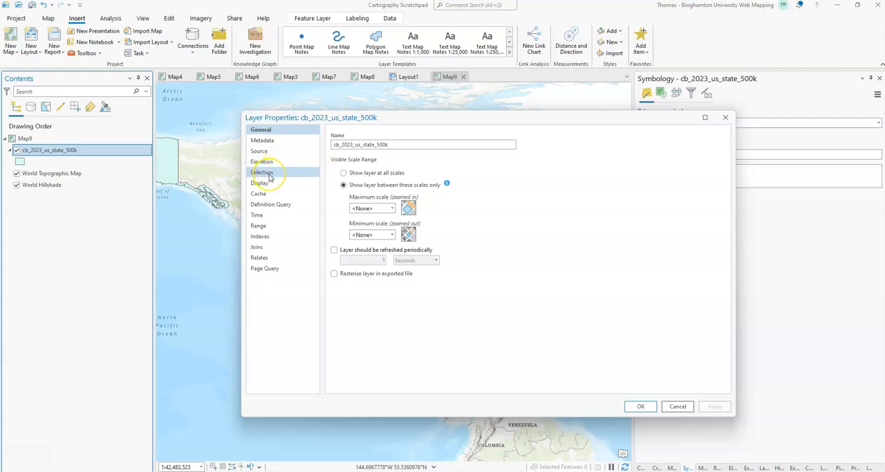
pyautogui.click(261, 141)
pyautogui.click(259, 150)
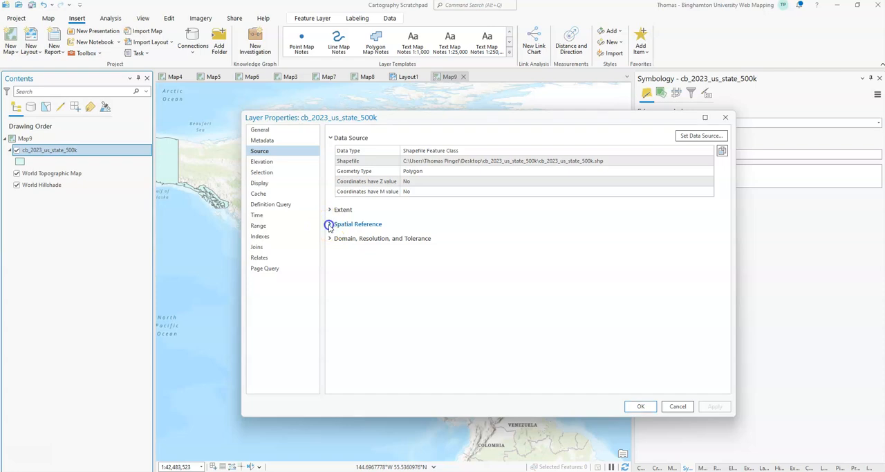
pyautogui.click(329, 225)
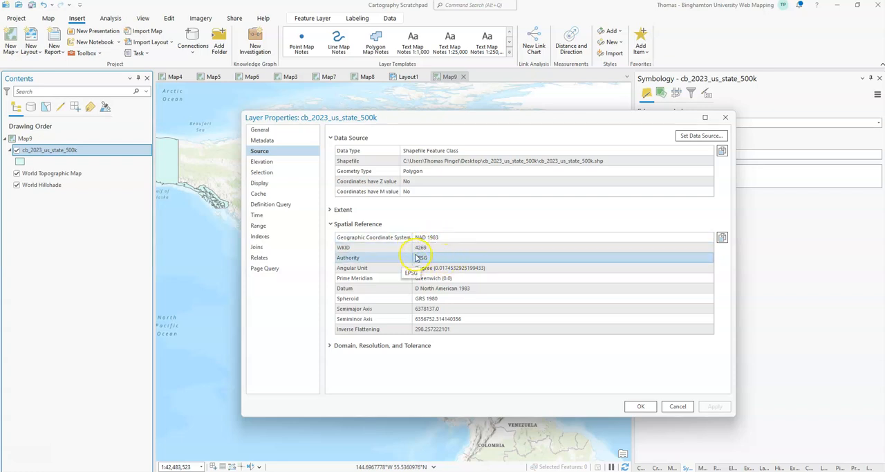
pyautogui.click(675, 407)
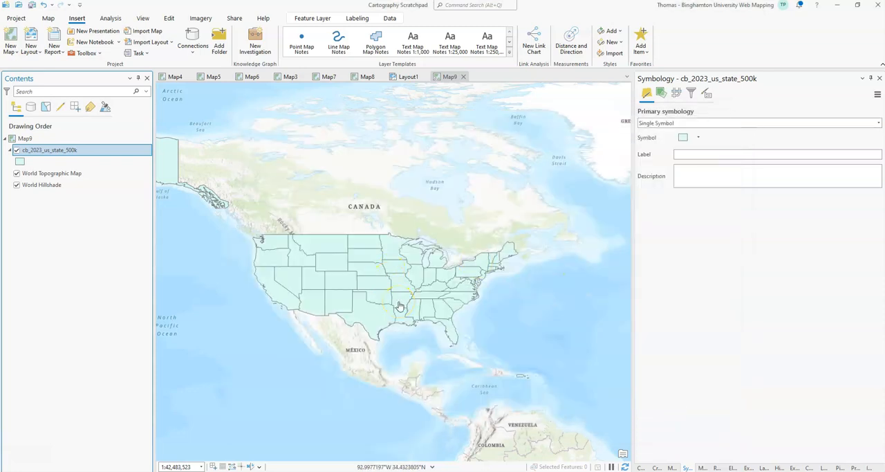
pyautogui.click(273, 175)
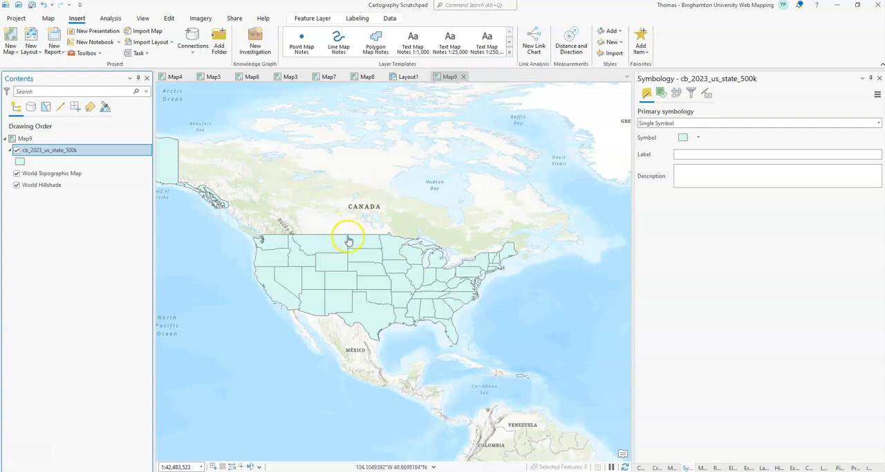
pyautogui.click(440, 296)
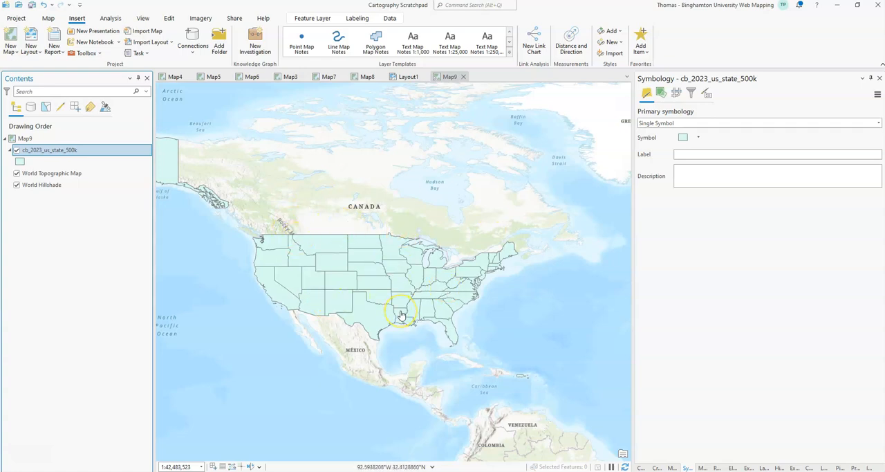
# Step: Set the coordinate system of Map9 to WGS 1984 Web Mercator (auxiliary sphere), as used by the basemap layers
pyautogui.click(29, 138)
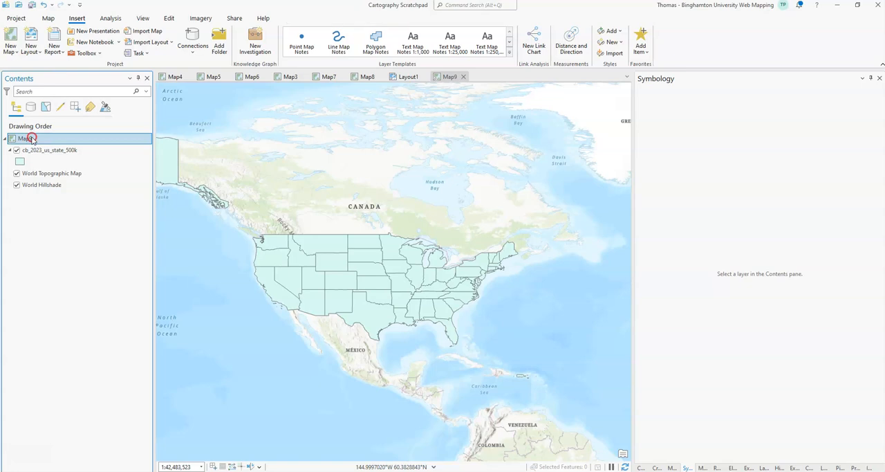
pyautogui.rightClick(30, 138)
pyautogui.click(95, 369)
pyautogui.click(411, 173)
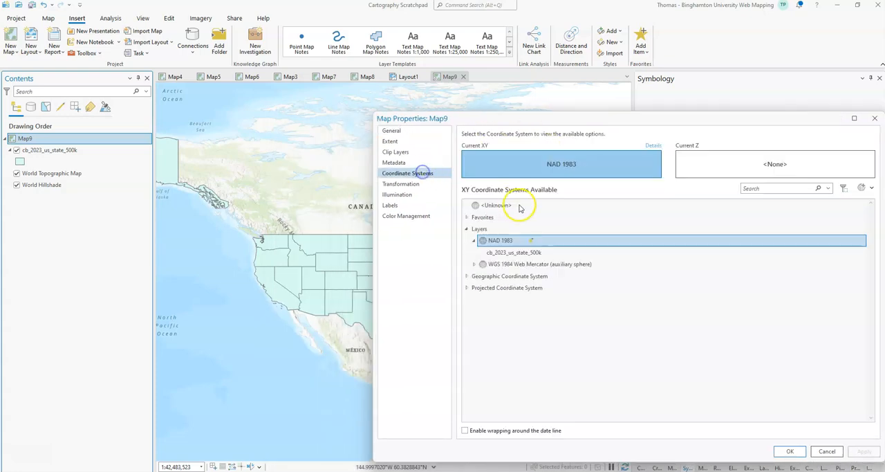
pyautogui.click(509, 265)
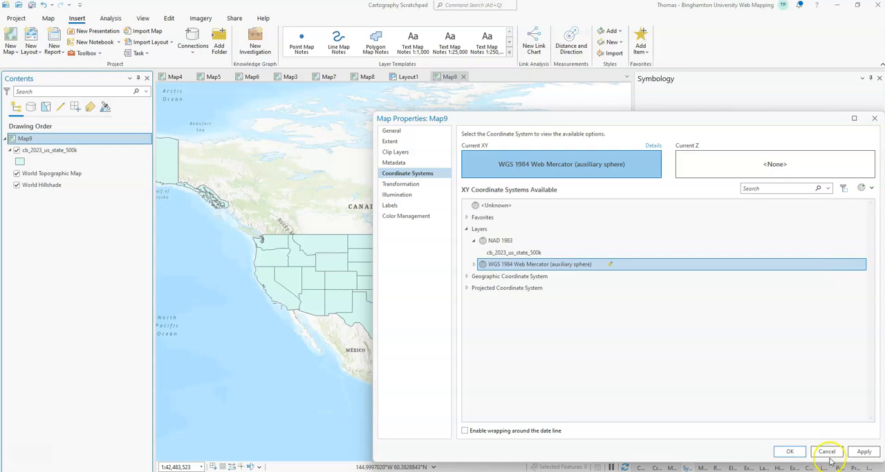
pyautogui.click(857, 452)
pyautogui.click(790, 451)
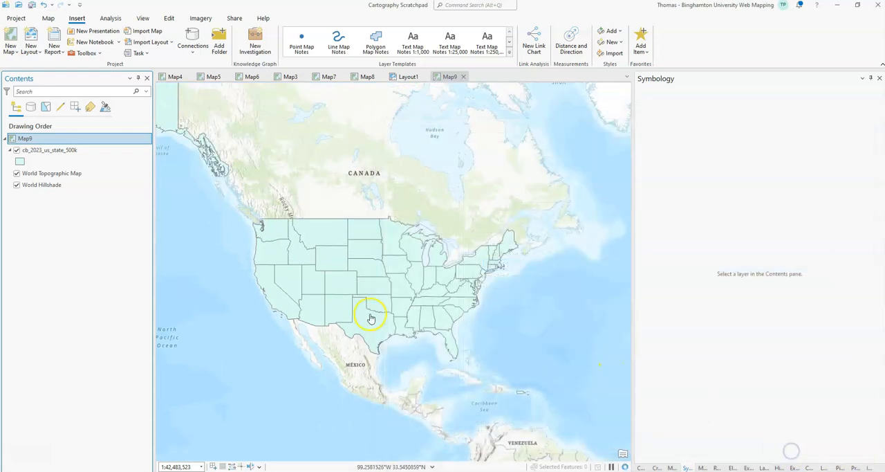
pyautogui.scroll(2, 371, 318)
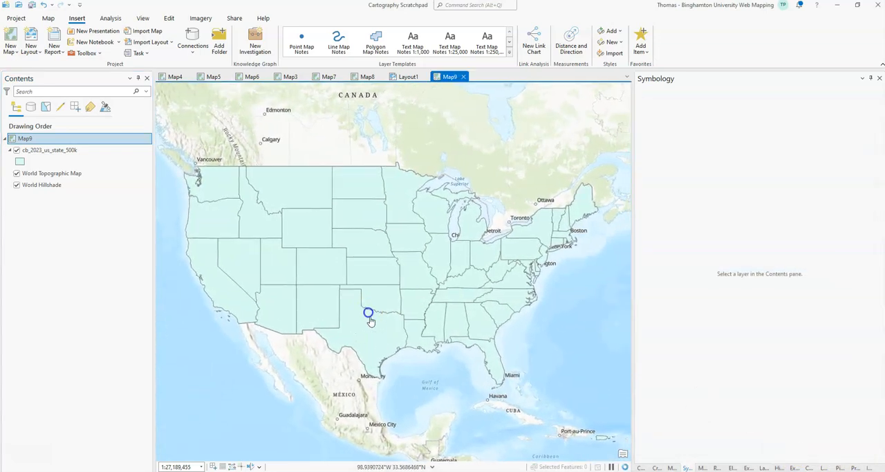
pyautogui.click(354, 233)
# Step: Look over the Generalization tools in Cartography Tools, including Smooth Polygon's parameters, and search the geoprocessing tools for "project"
pyautogui.click(112, 19)
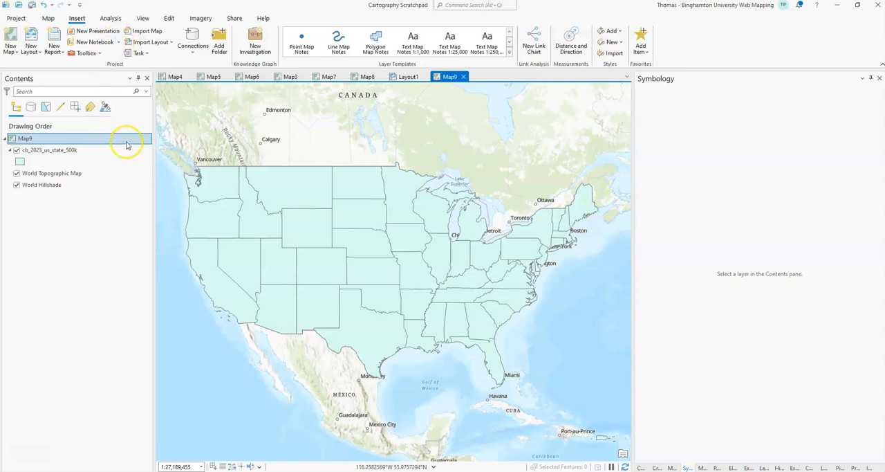
pyautogui.click(49, 18)
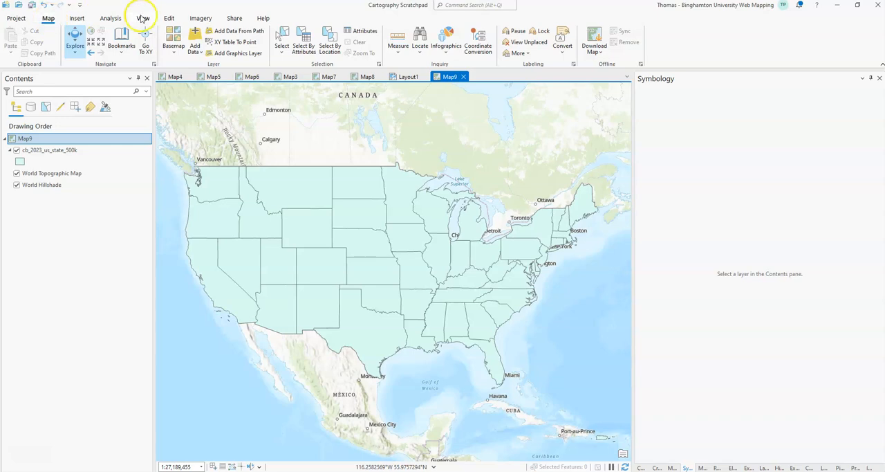
pyautogui.click(119, 18)
pyautogui.click(107, 40)
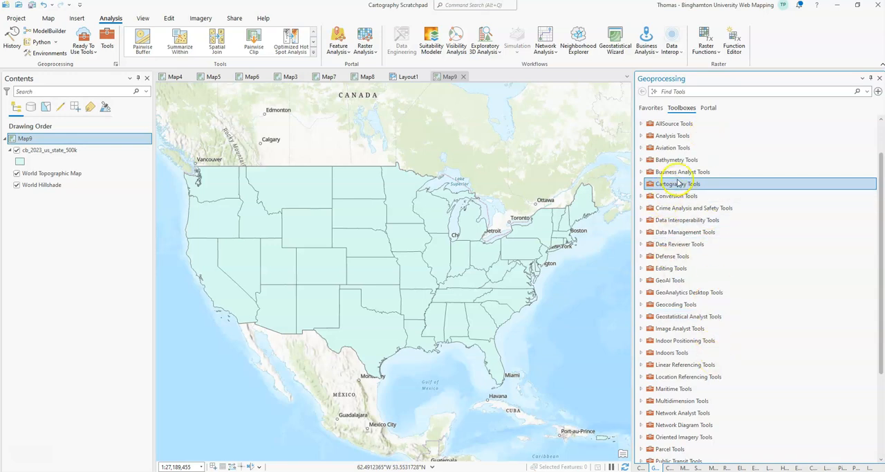
pyautogui.click(641, 184)
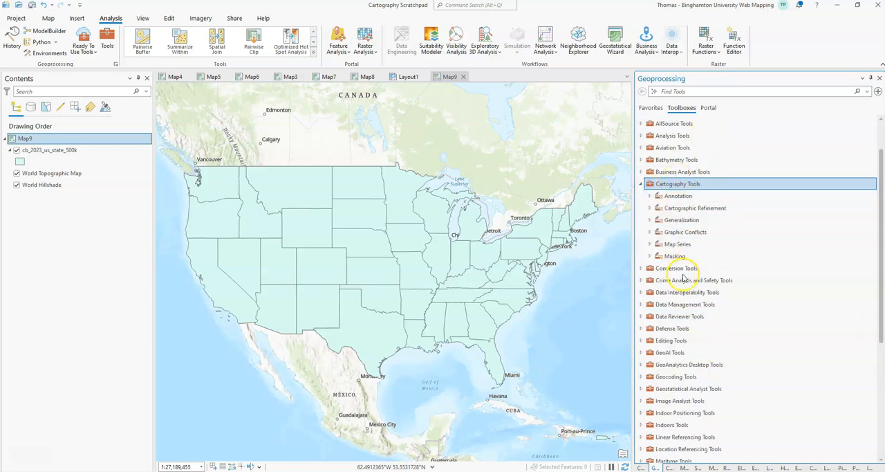
pyautogui.click(649, 220)
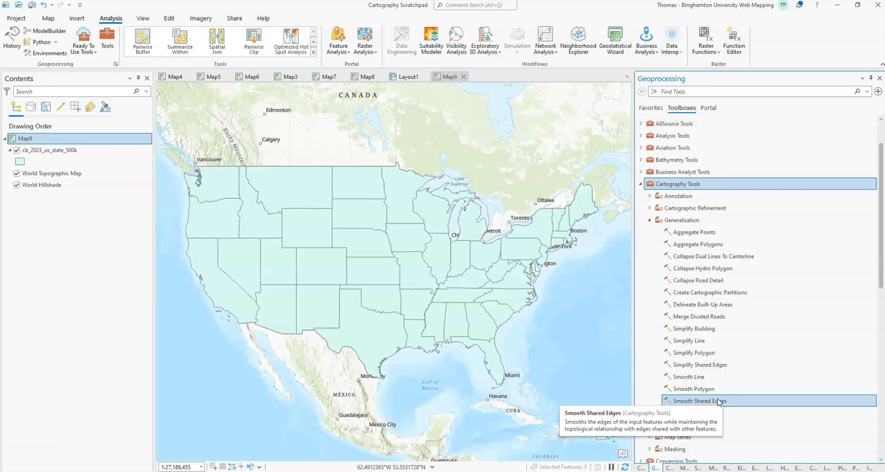
pyautogui.click(722, 364)
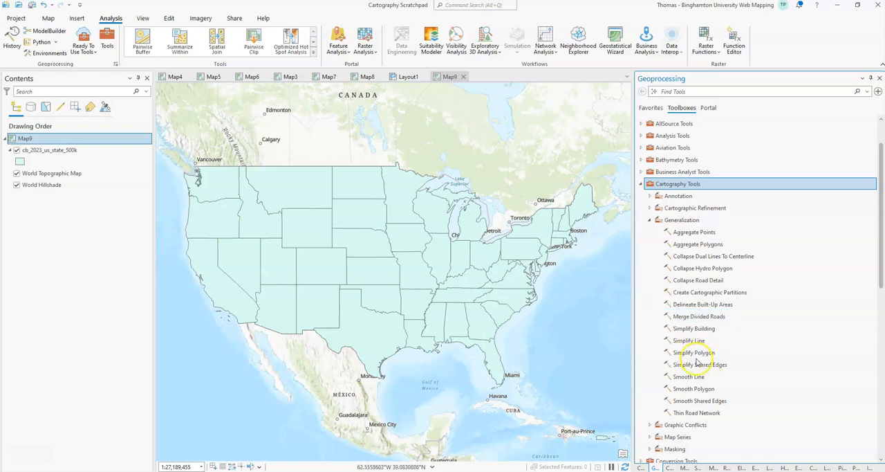
pyautogui.click(694, 388)
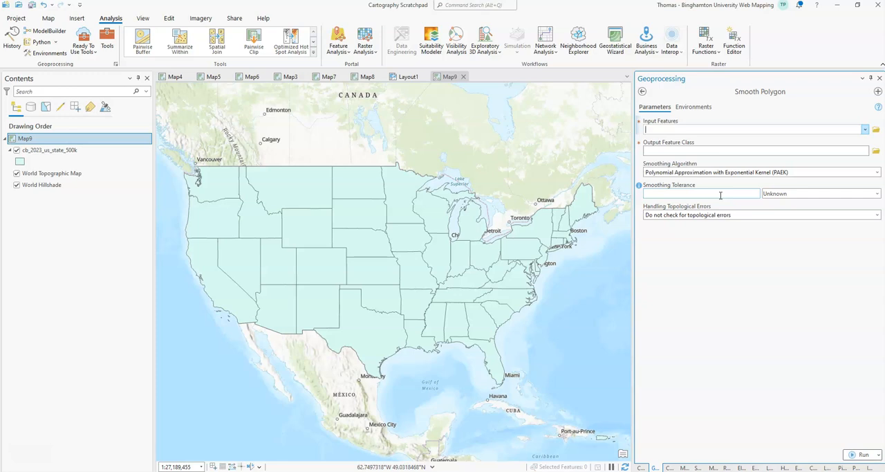
pyautogui.click(642, 91)
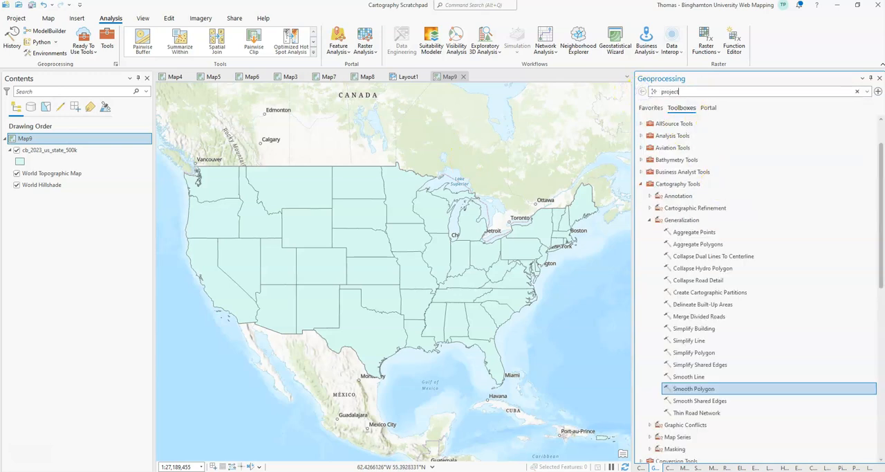
# Step: Change the coordinate system of Map9 to the sphere-based world projection Miller Cylindrical (sphere)
pyautogui.rightClick(32, 138)
pyautogui.click(93, 367)
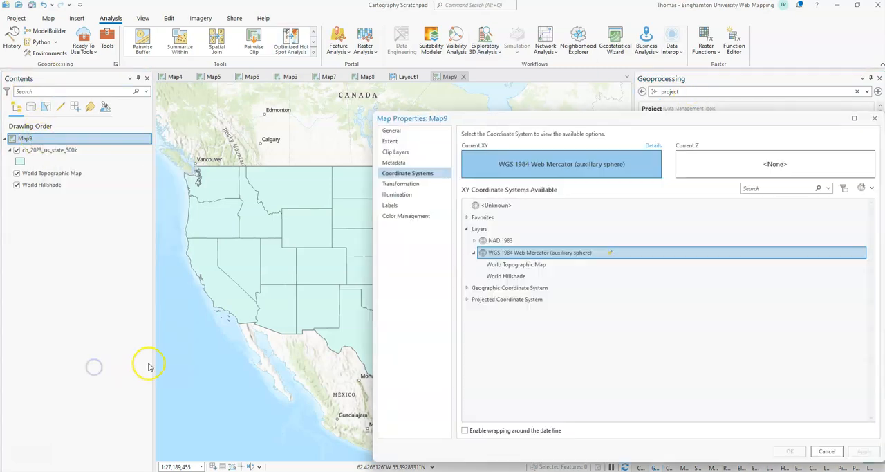
pyautogui.click(466, 298)
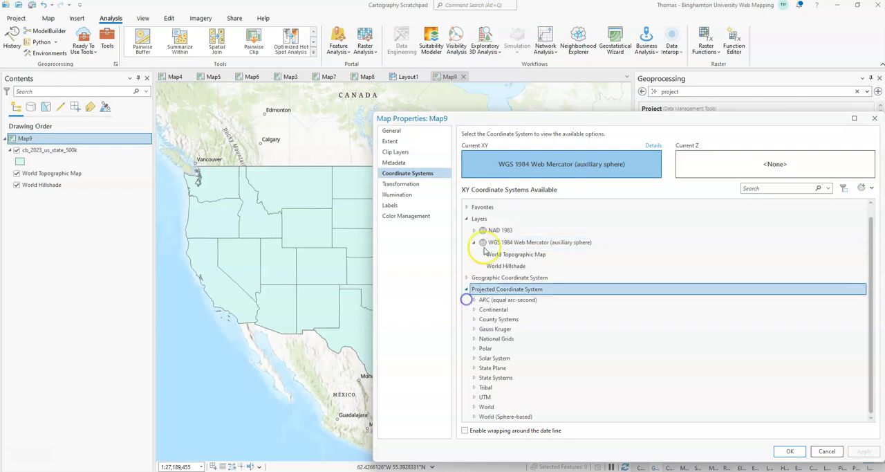
pyautogui.moveTo(516, 118); pyautogui.dragTo(381, 58)
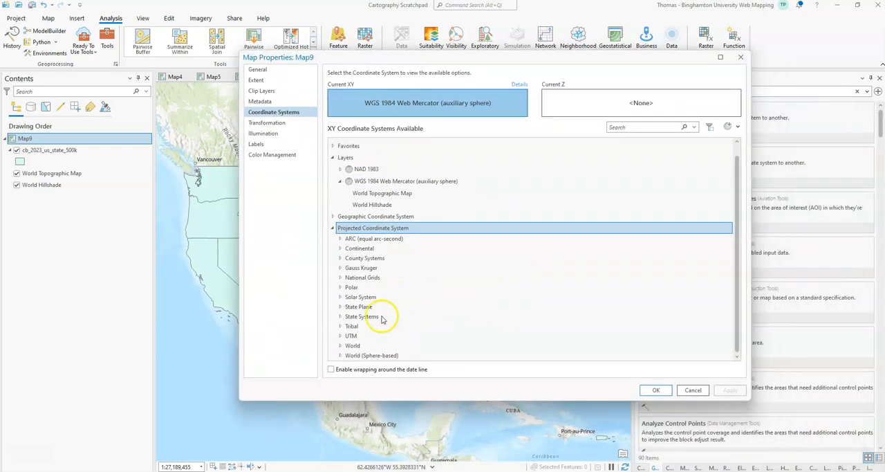
pyautogui.click(339, 355)
pyautogui.scroll(-4, 425, 329)
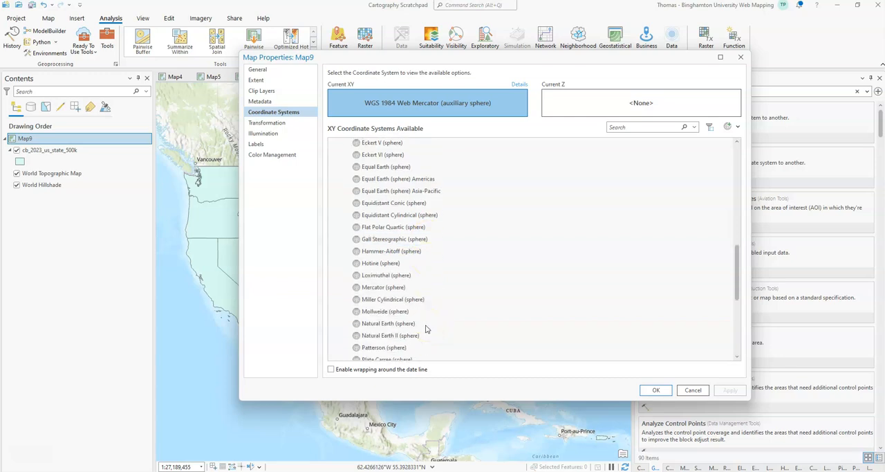
pyautogui.click(393, 298)
pyautogui.click(729, 390)
pyautogui.click(652, 391)
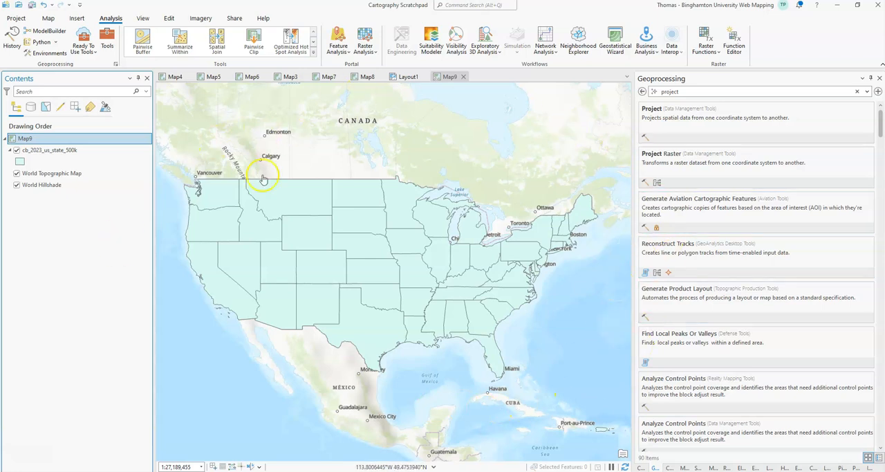
# Step: Recheck the source spatial reference of the cb_2023_us_state_500k layer under the new map projection
pyautogui.click(68, 150)
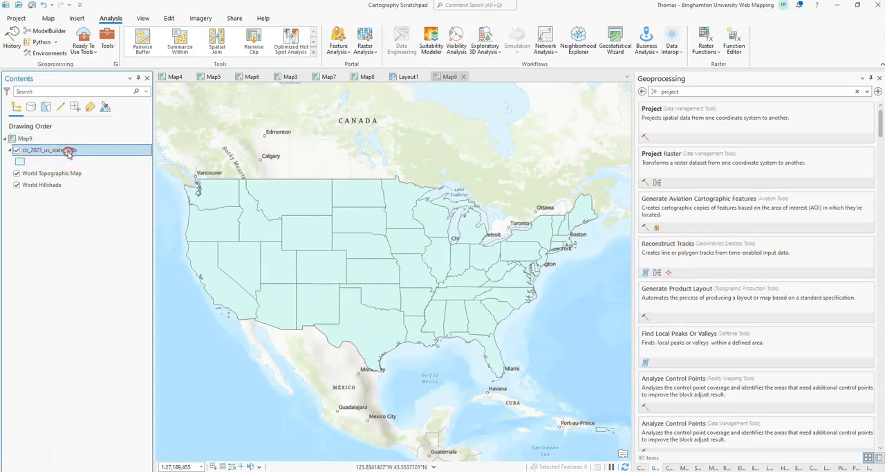
pyautogui.rightClick(69, 150)
pyautogui.click(114, 462)
pyautogui.click(330, 224)
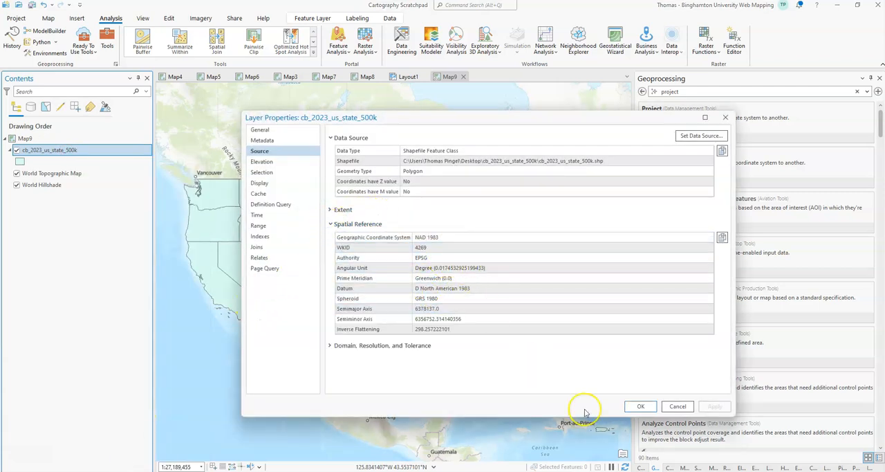
pyautogui.click(679, 406)
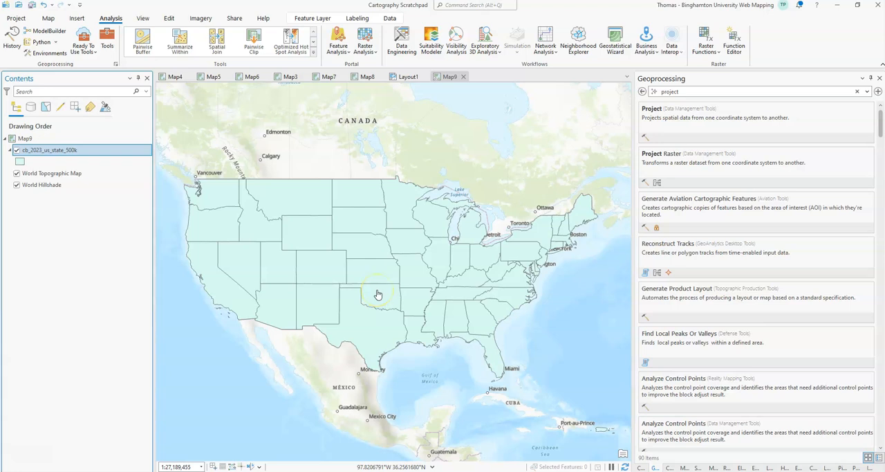
pyautogui.click(356, 305)
pyautogui.click(421, 284)
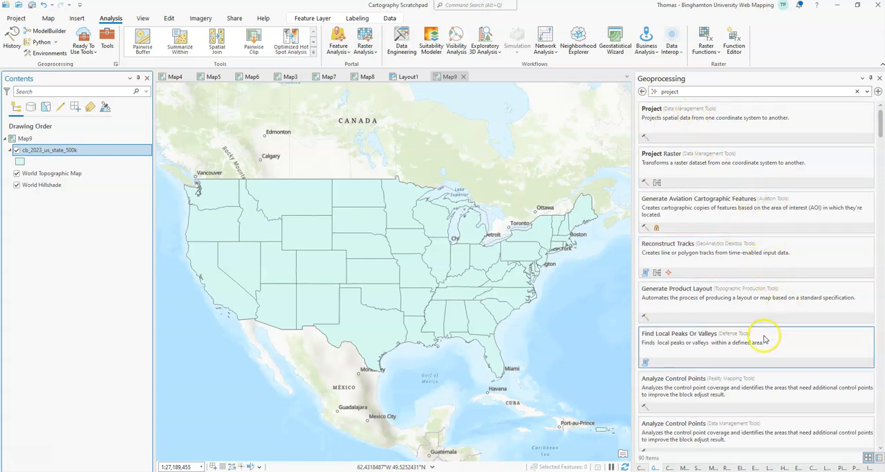
# Step: Open the Project geoprocessing tool and choose cb_2023_us_state_500k as its input dataset
pyautogui.click(646, 121)
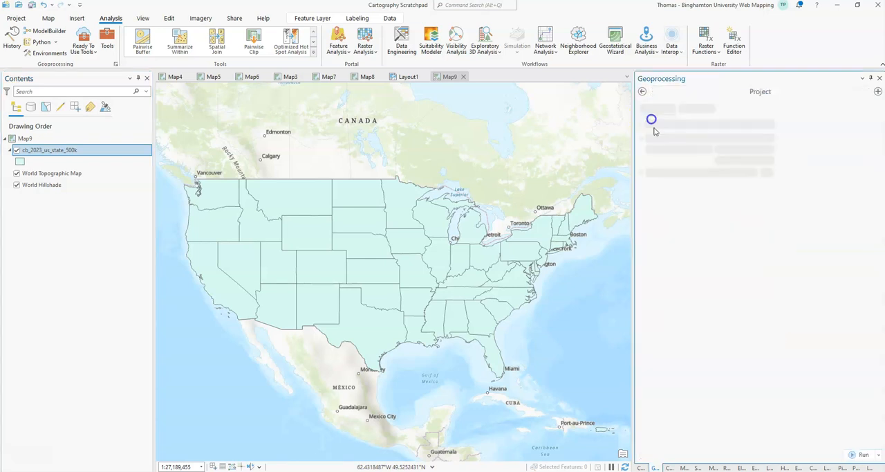
pyautogui.click(866, 131)
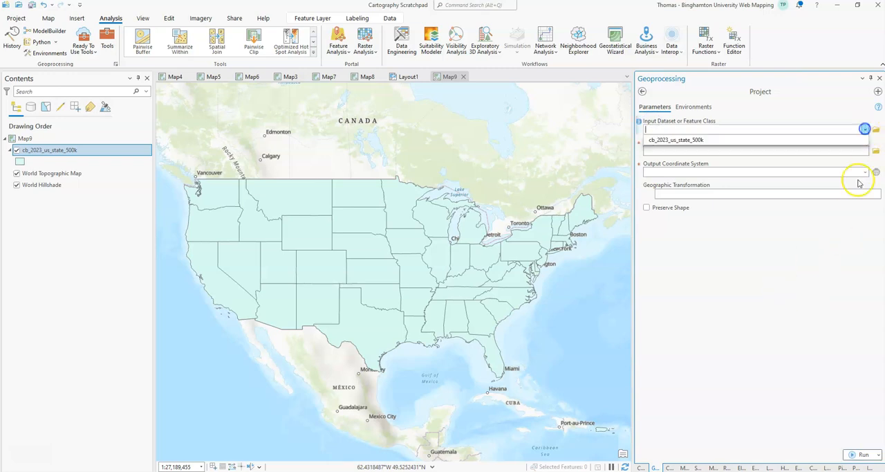
pyautogui.click(717, 137)
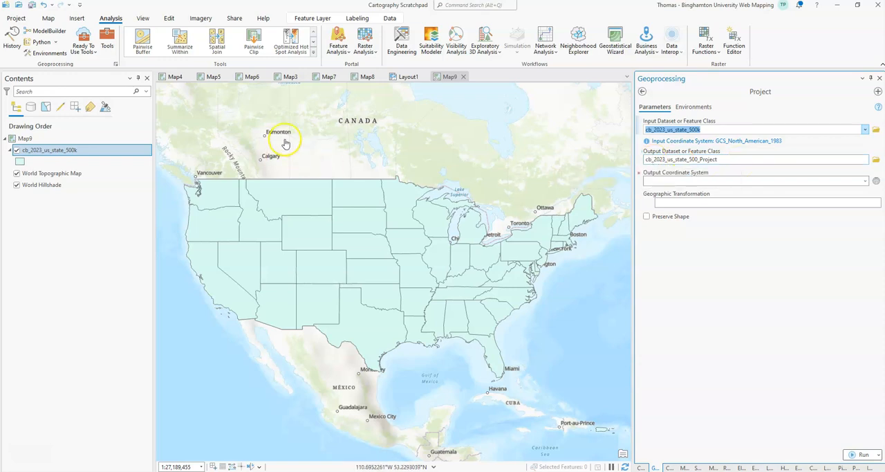
# Step: Select the contiguous US states on the map with a rectangular selection covering all of them
pyautogui.click(46, 19)
pyautogui.click(282, 40)
pyautogui.moveTo(164, 154); pyautogui.dragTo(607, 391)
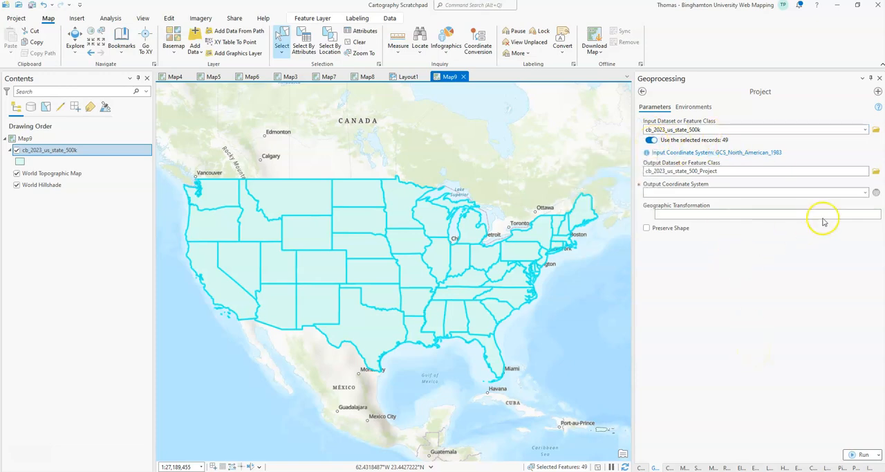
# Step: Project the selected states into the current map's Miller Cylindrical (sphere) coordinate system, with cb_2023_us_state_500_Project as the output
pyautogui.click(864, 193)
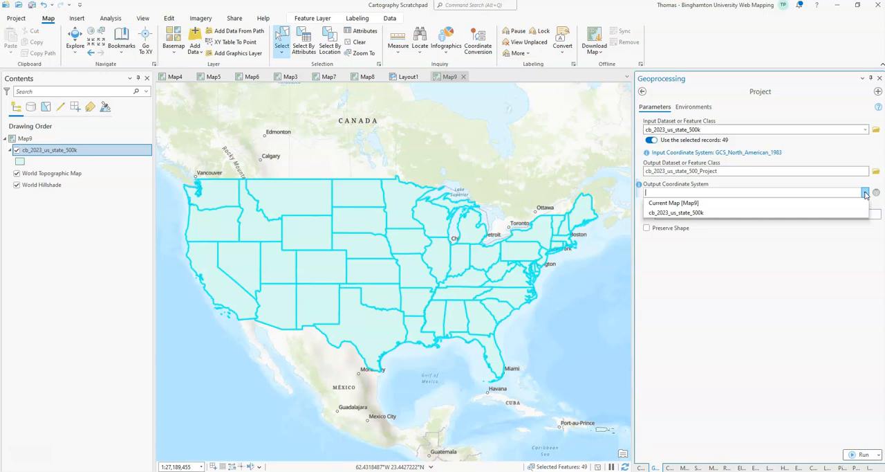
pyautogui.click(819, 204)
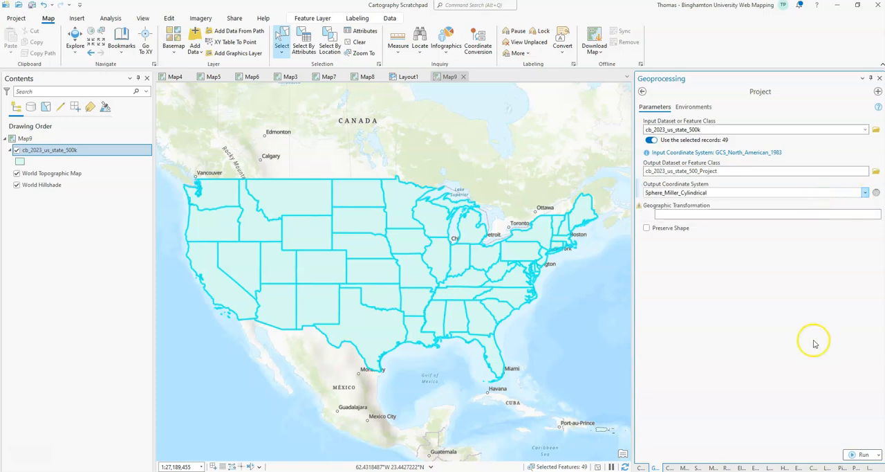
pyautogui.click(504, 283)
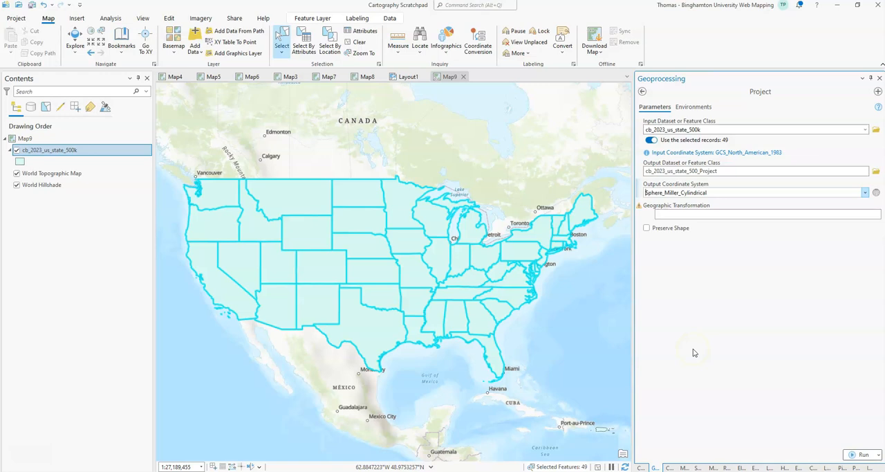
pyautogui.click(863, 456)
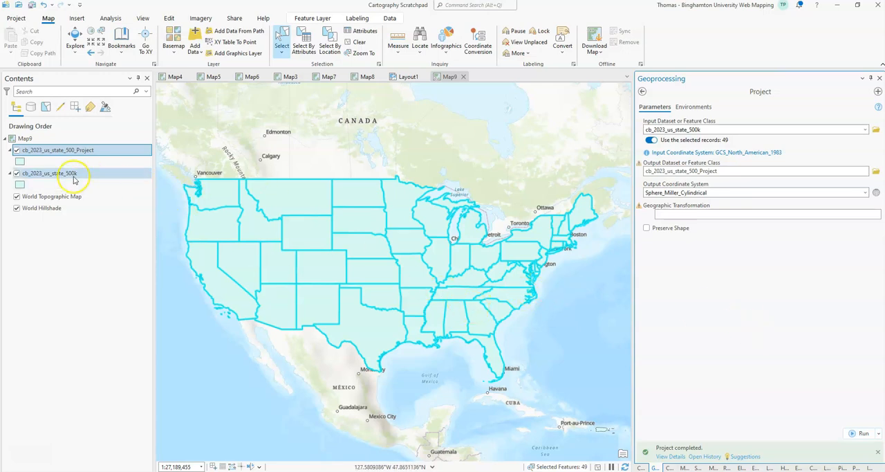
# Step: Hide the original cb_2023_us_state_500k layer on the map
pyautogui.click(16, 174)
pyautogui.click(34, 173)
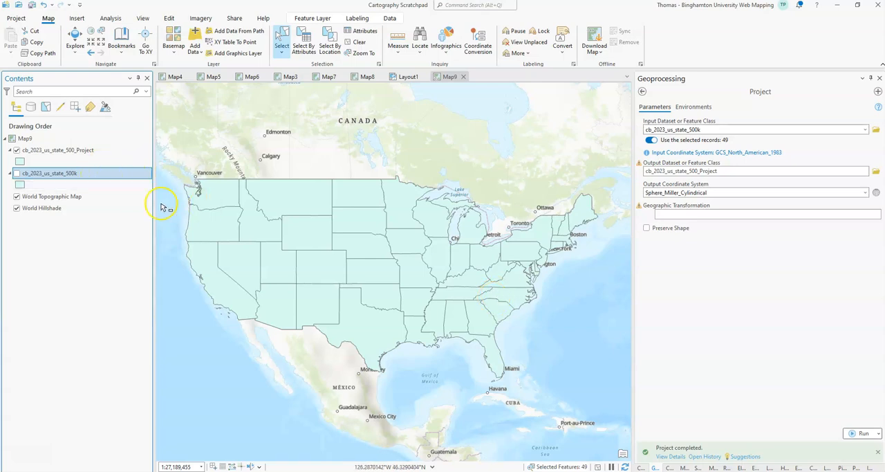
pyautogui.scroll(-3, 307, 228)
pyautogui.scroll(3, 311, 227)
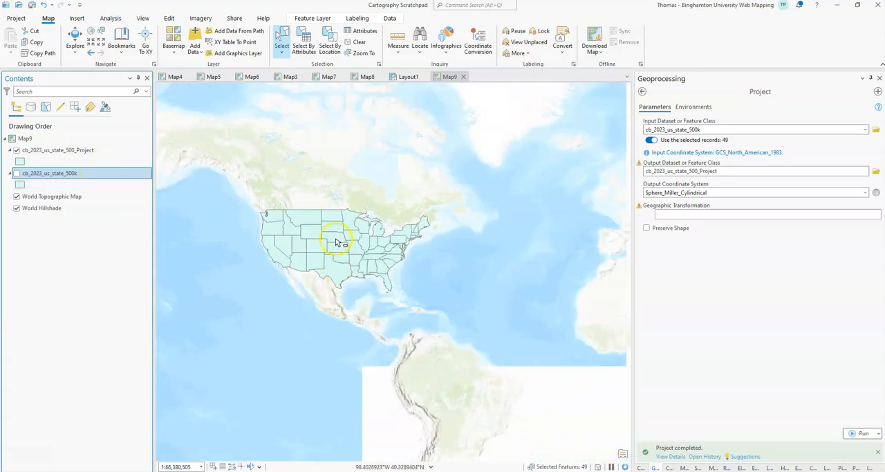
# Step: Open the Smooth Polygon generalization tool and choose cb_2023_us_state_500_Project as its input features
pyautogui.click(642, 91)
pyautogui.click(644, 92)
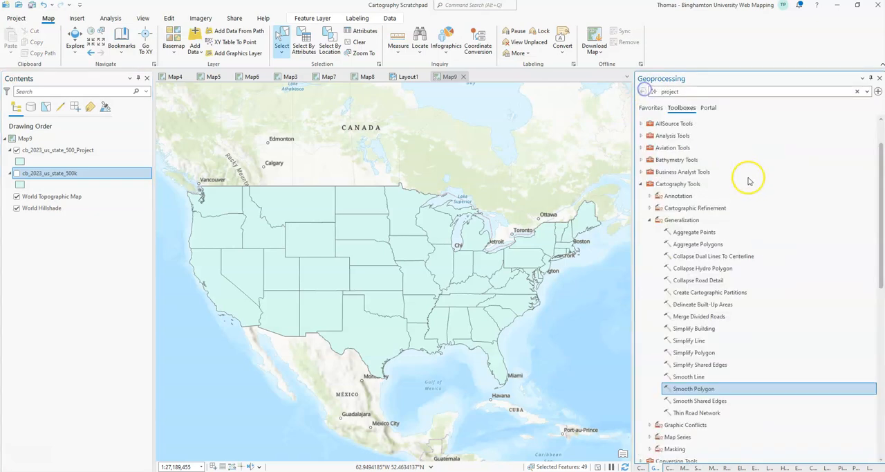
pyautogui.doubleClick(691, 389)
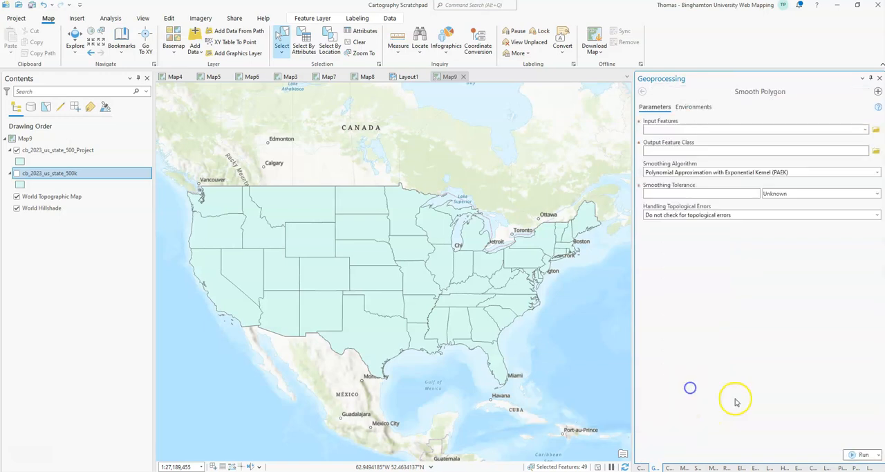
pyautogui.click(864, 131)
pyautogui.click(830, 144)
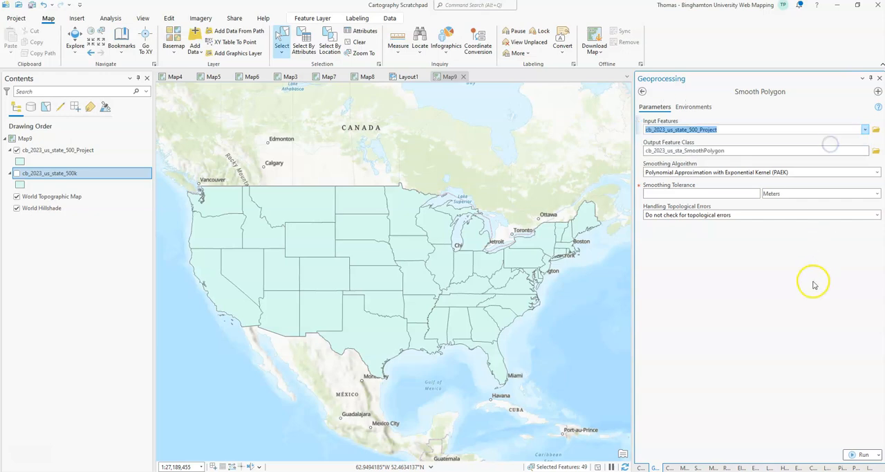
# Step: Smooth the projected states with a 100-kilometer tolerance and hide the cb_2023_us_state_500_Project layer to examine the smoothed borders
pyautogui.click(716, 192)
pyautogui.click(874, 193)
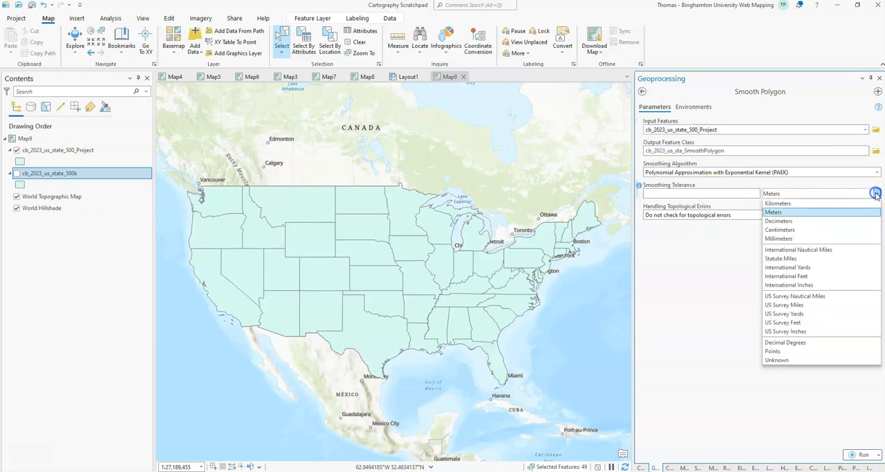
pyautogui.click(799, 203)
pyautogui.click(717, 194)
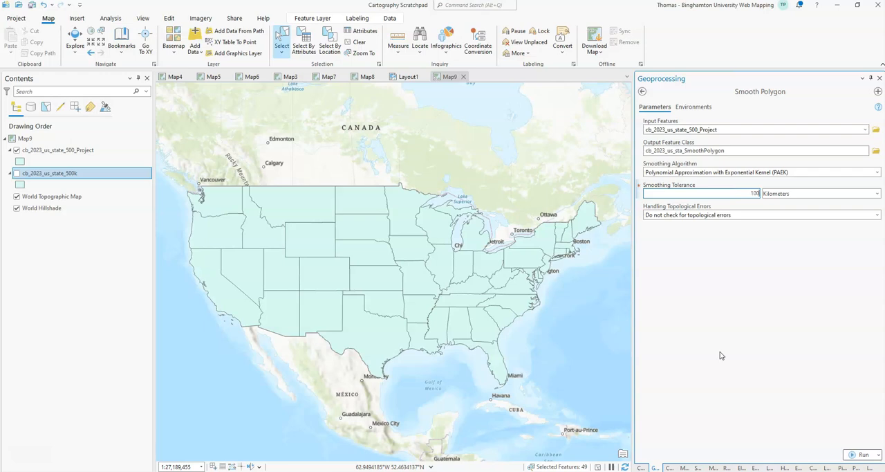
pyautogui.click(780, 198)
pyautogui.click(861, 455)
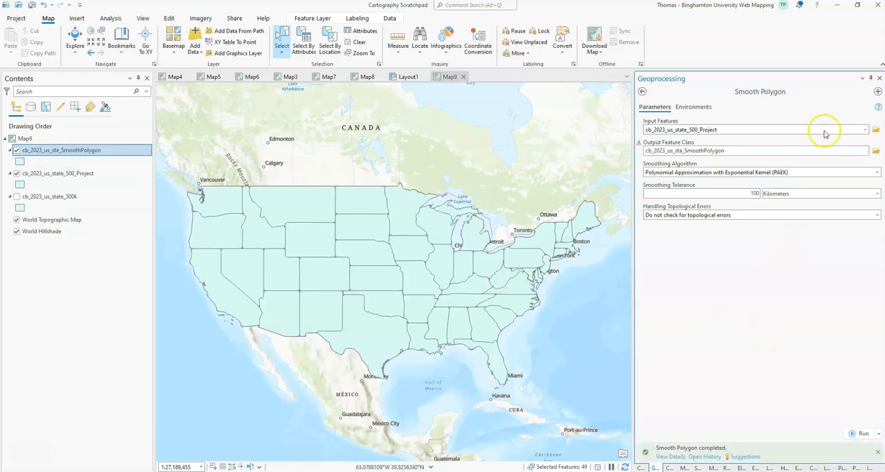
pyautogui.click(17, 174)
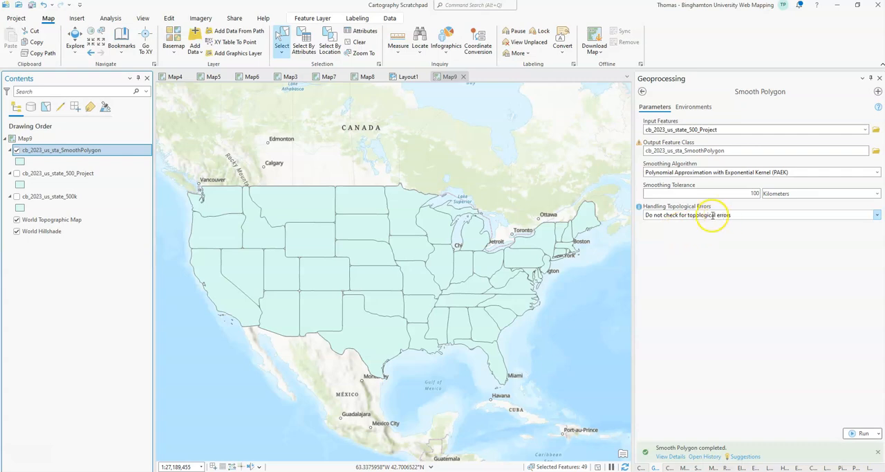
pyautogui.scroll(8, 361, 281)
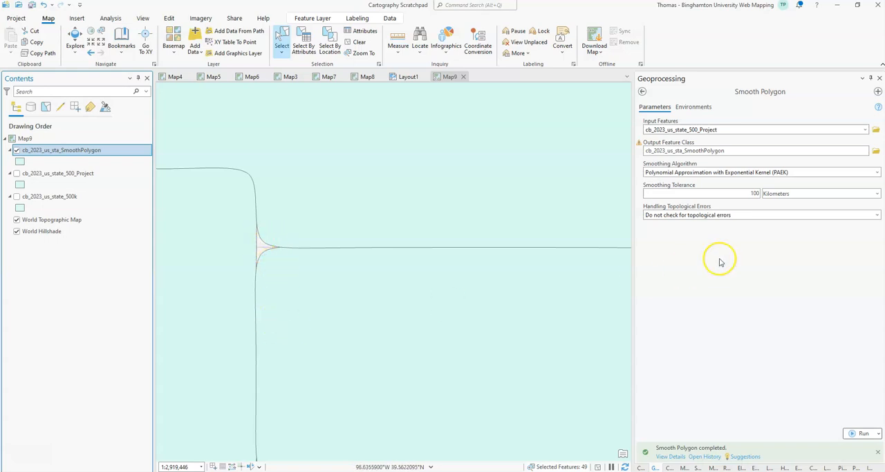
# Step: Rerun Smooth Polygon with topological error handling set to Resolve topological errors and inspect the shared state borders
pyautogui.click(878, 215)
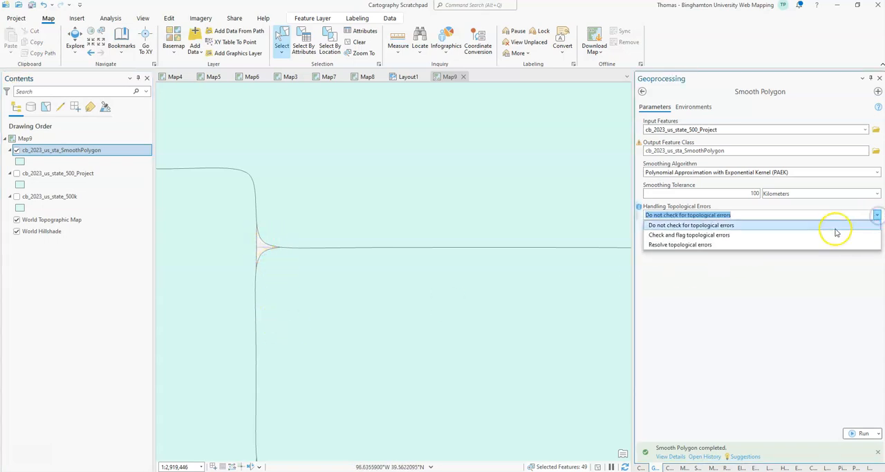
pyautogui.click(813, 244)
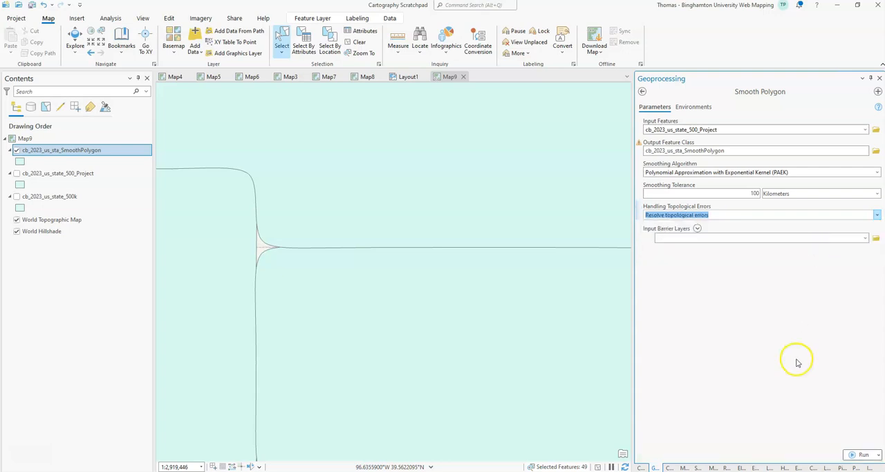
pyautogui.click(864, 454)
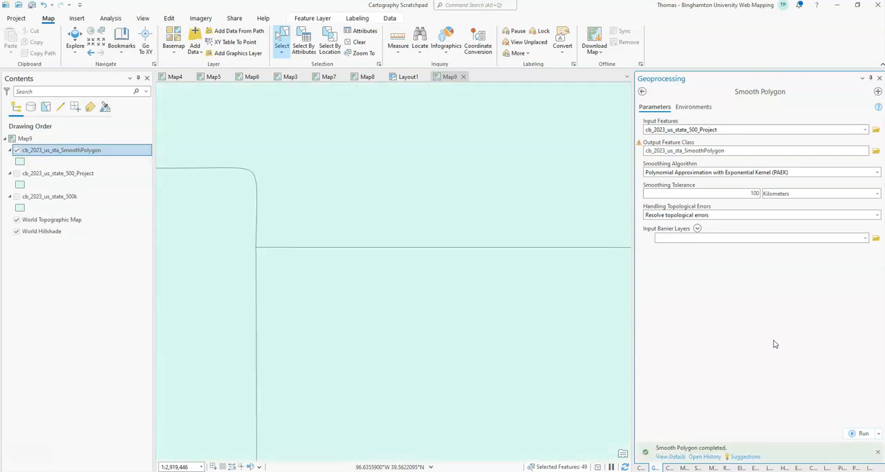
pyautogui.scroll(-5, 310, 298)
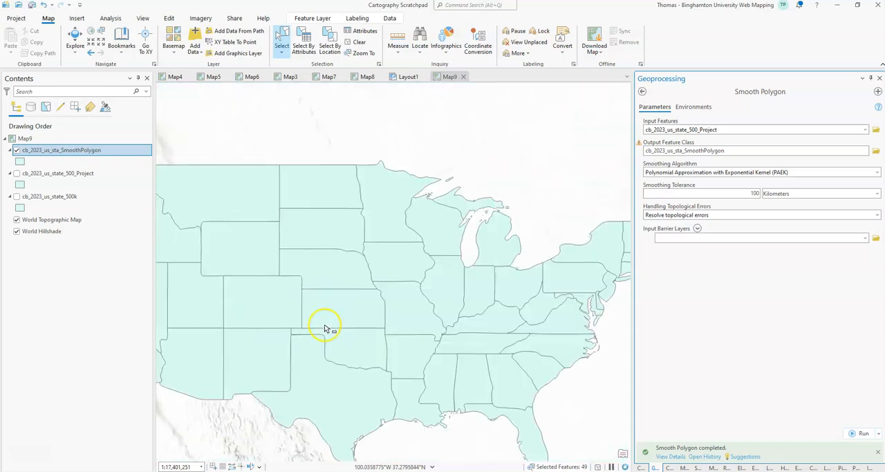
pyautogui.scroll(3, 304, 308)
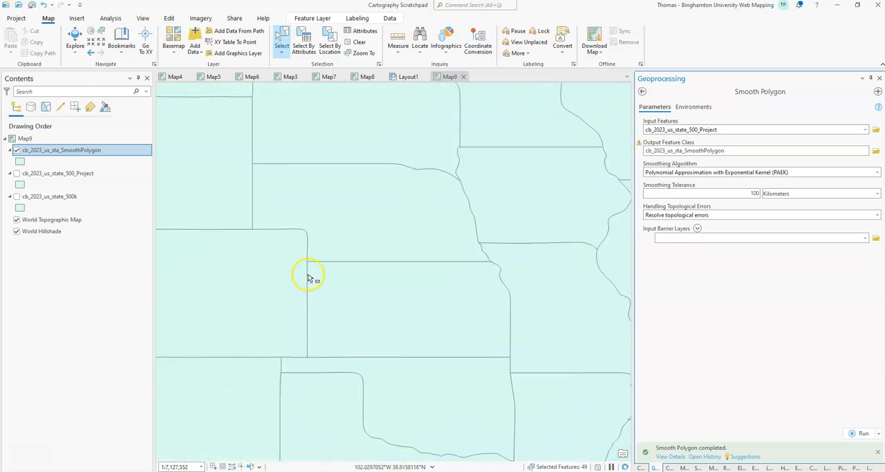
pyautogui.scroll(5, 299, 282)
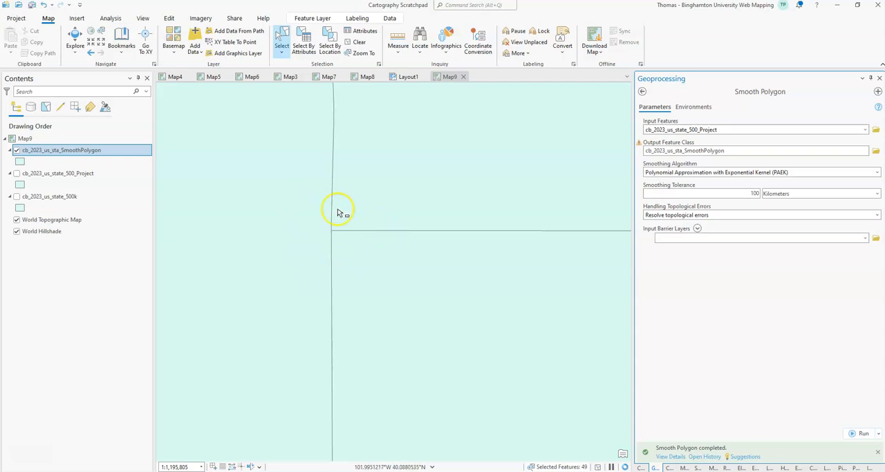
pyautogui.scroll(-7, 358, 315)
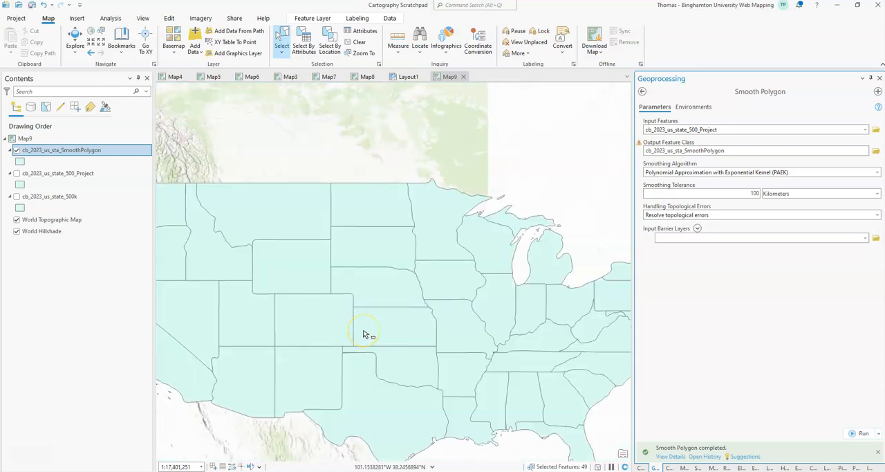
pyautogui.scroll(-2, 367, 337)
pyautogui.moveTo(434, 348); pyautogui.dragTo(421, 288)
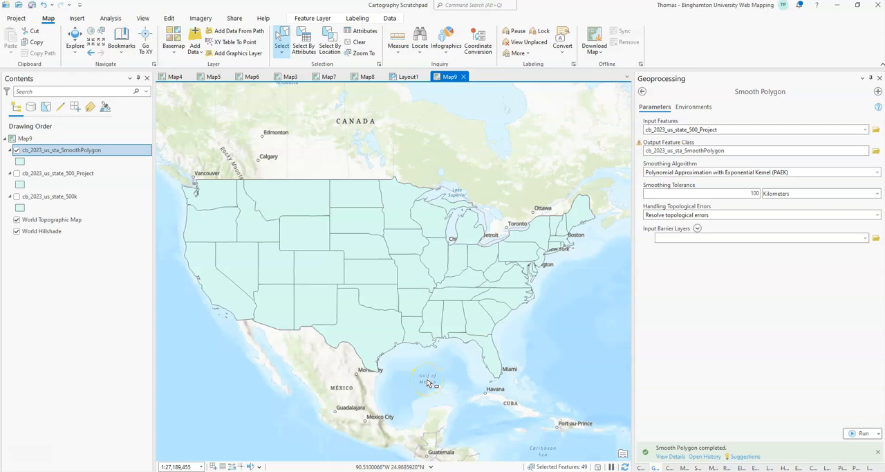
# Step: Rerun Smooth Polygon on the projected states with the smoothing tolerance set to 500 kilometers
pyautogui.click(751, 193)
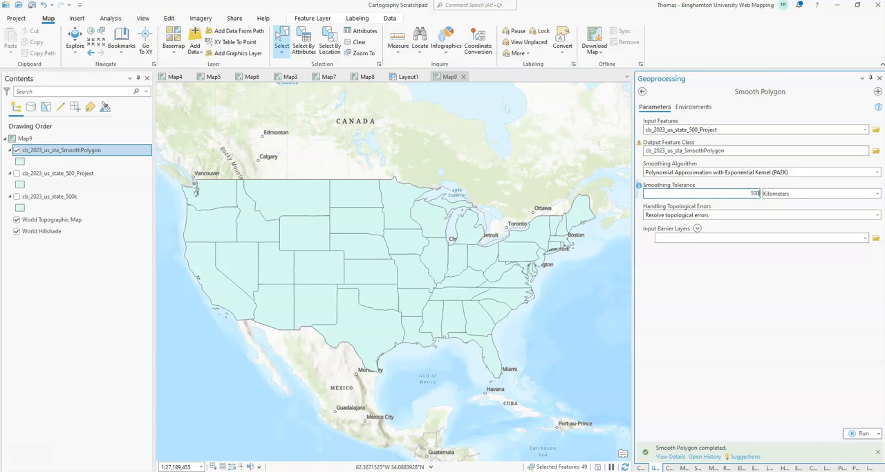
pyautogui.click(864, 433)
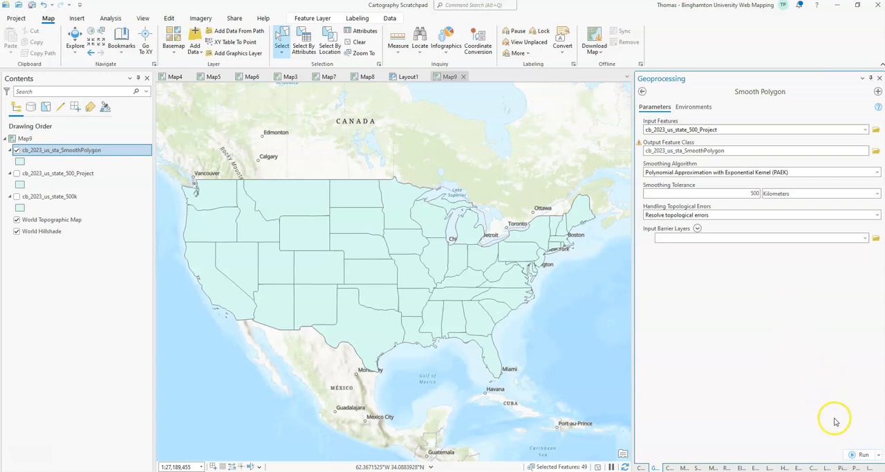
pyautogui.click(861, 453)
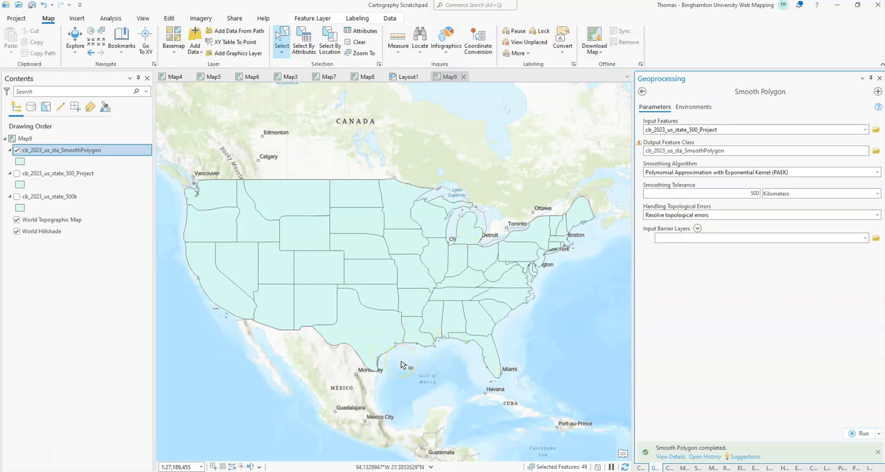
# Step: Return the smoothing tolerance to 100 kilometers and rerun Smooth Polygon on the projected states
pyautogui.doubleClick(753, 193)
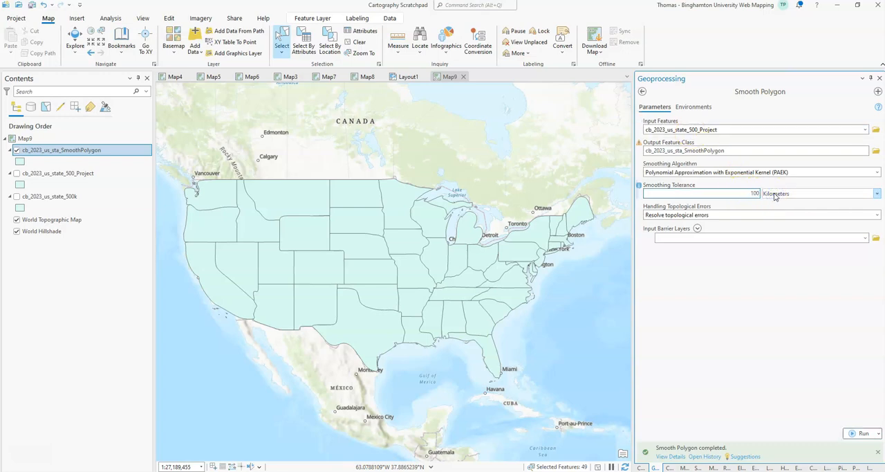
pyautogui.click(861, 433)
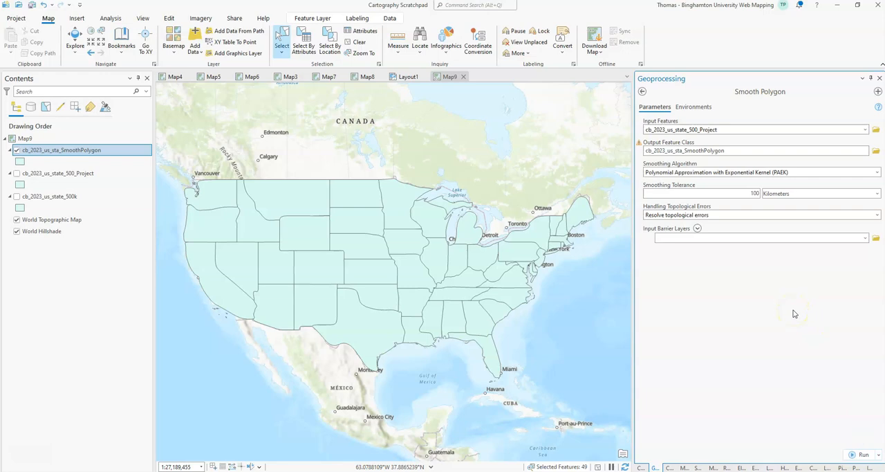
pyautogui.click(861, 454)
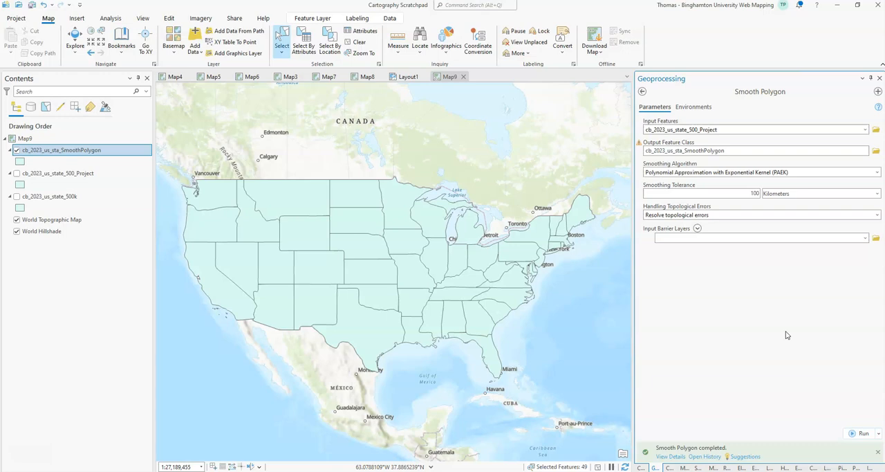
# Step: Open the Simplify Polygon generalization tool and choose cb_2023_us_state_500_Project as its input features
pyautogui.click(643, 91)
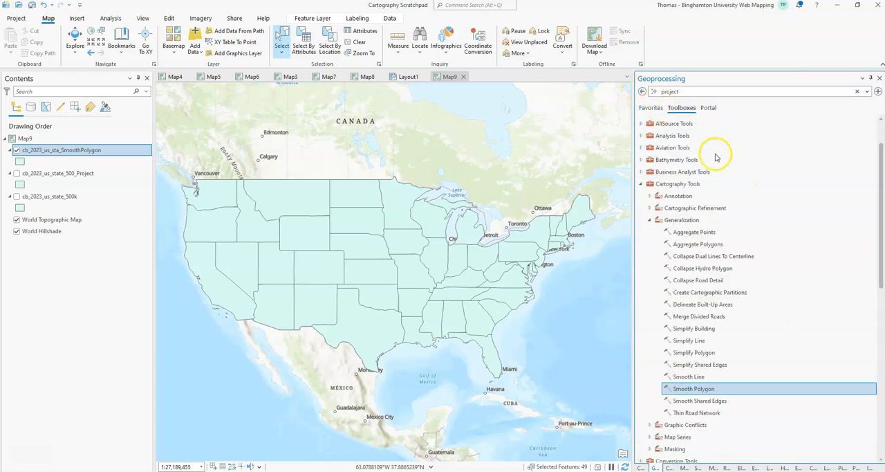
pyautogui.doubleClick(703, 352)
pyautogui.click(864, 129)
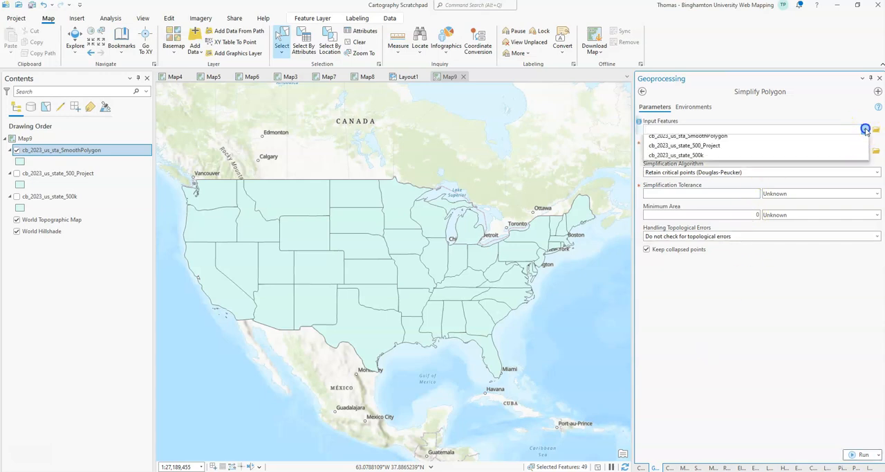
pyautogui.click(823, 150)
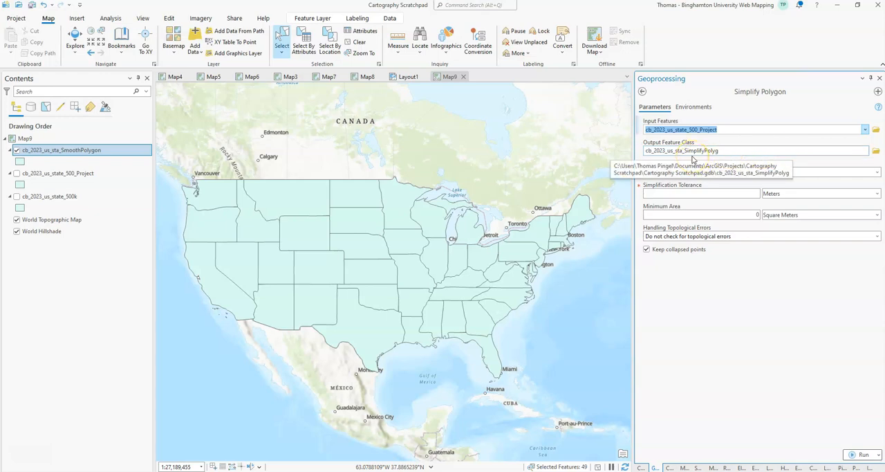
# Step: Set the simplification tolerance to 100 kilometers and the topological error handling to Resolve topological errors
pyautogui.click(736, 193)
pyautogui.click(805, 192)
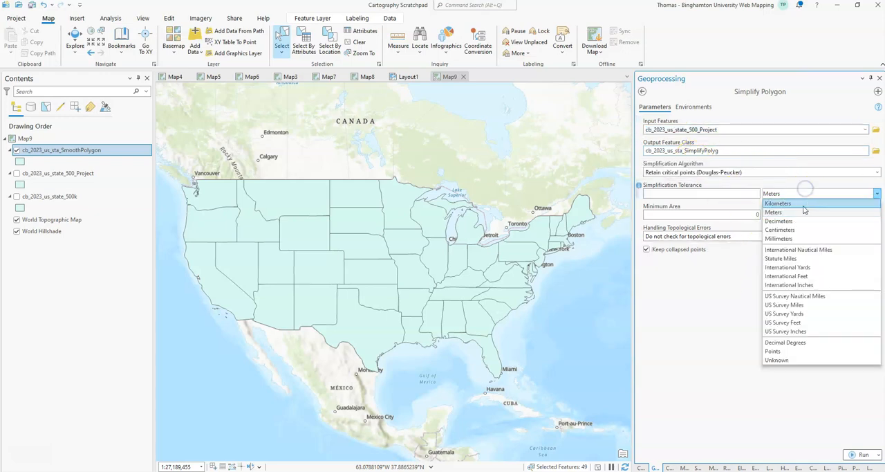
pyautogui.click(802, 203)
pyautogui.click(728, 192)
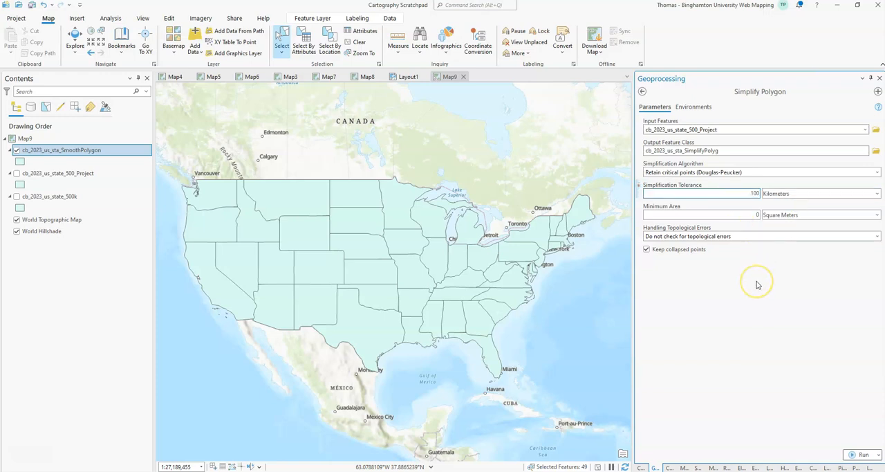
pyautogui.click(876, 236)
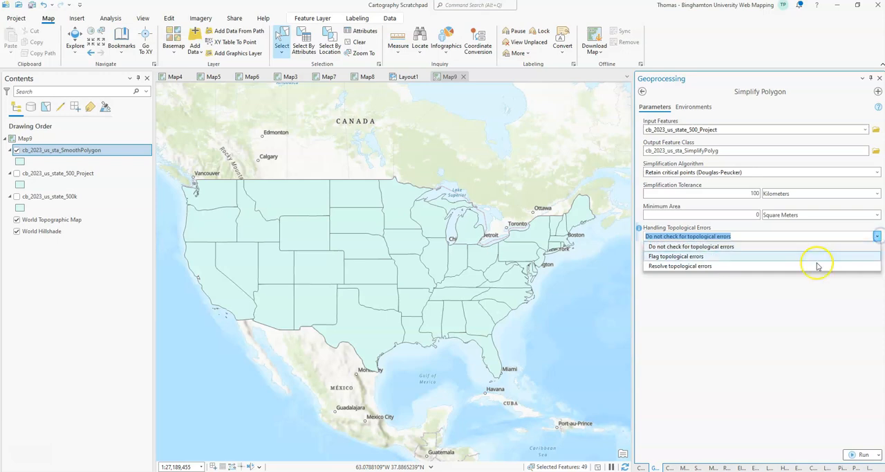
pyautogui.click(794, 267)
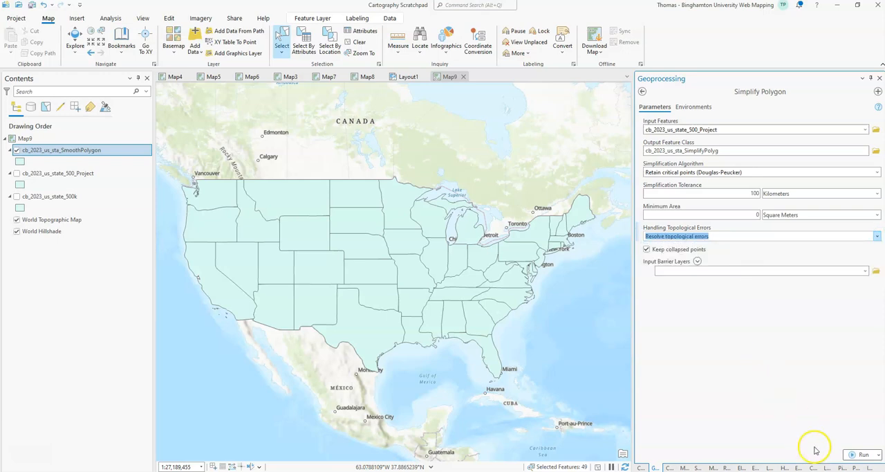
# Step: Run Simplify Polygon on the projected states and remove the cb_2023_us_sta_SimplifyPolyg_Pnt layer of collapsed points from the map
pyautogui.click(863, 454)
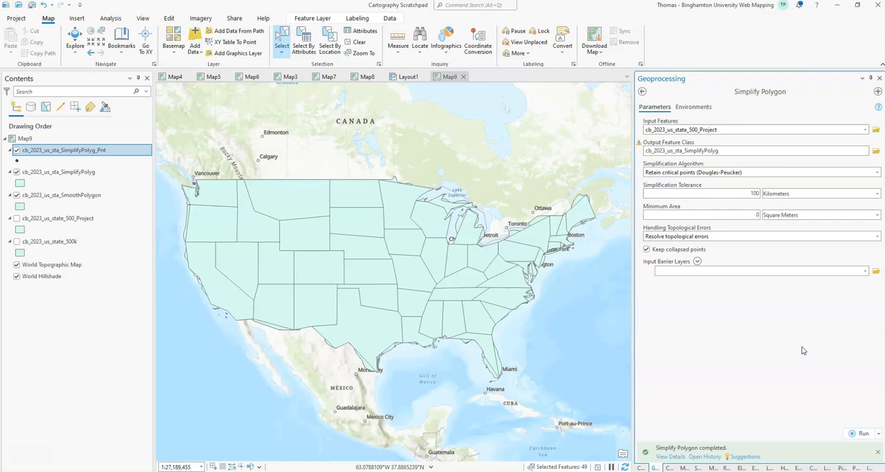
pyautogui.click(17, 150)
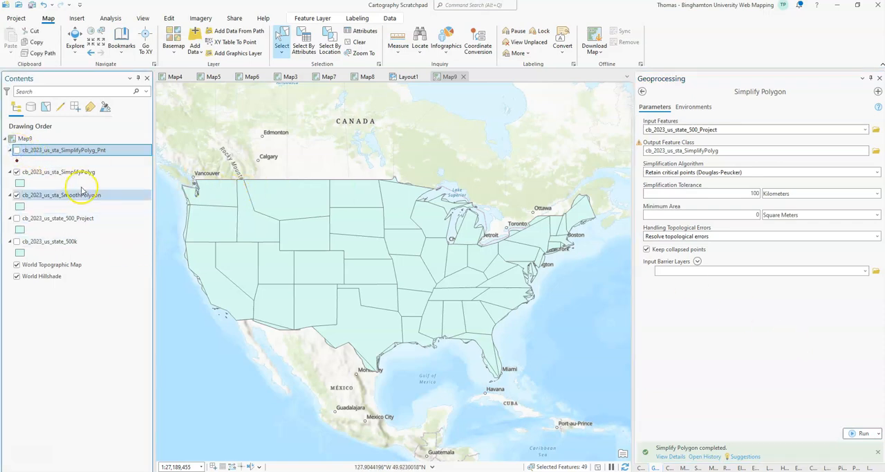
pyautogui.rightClick(75, 149)
pyautogui.click(103, 157)
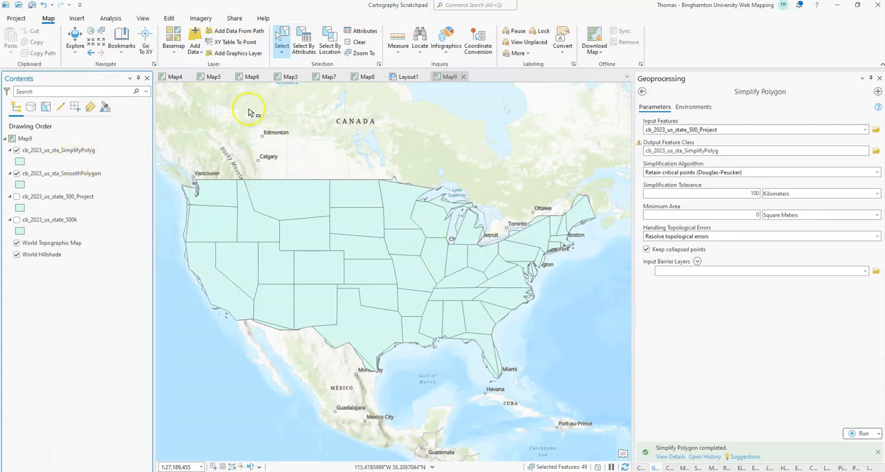
# Step: Apply the Pink (Pastel) gallery symbol to the cb_2023_us_sta_SimplifyPolyg layer
pyautogui.click(20, 162)
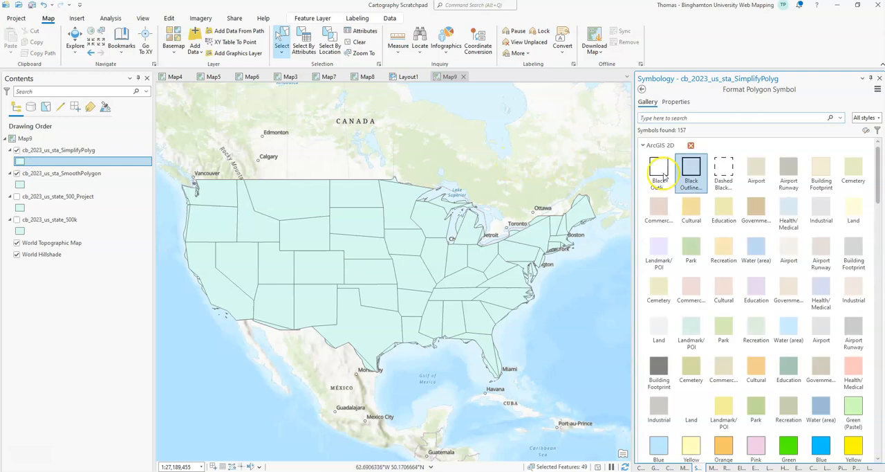
pyautogui.scroll(-3, 775, 212)
pyautogui.click(754, 356)
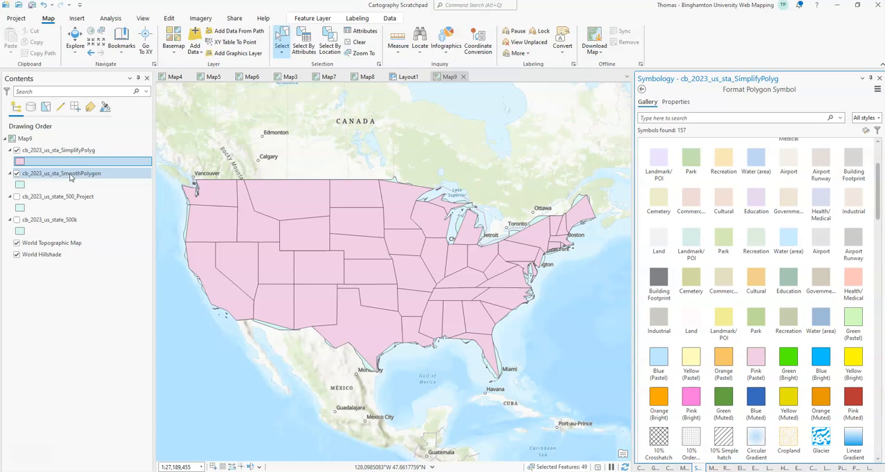
# Step: Use Swipe on the simplified states layer to compare its boundaries with the smoothed states beneath it across the whole country
pyautogui.click(302, 19)
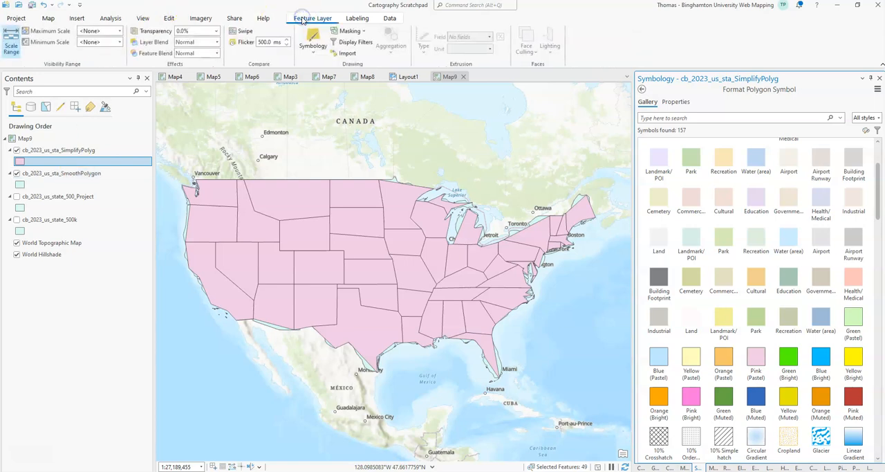
pyautogui.click(242, 30)
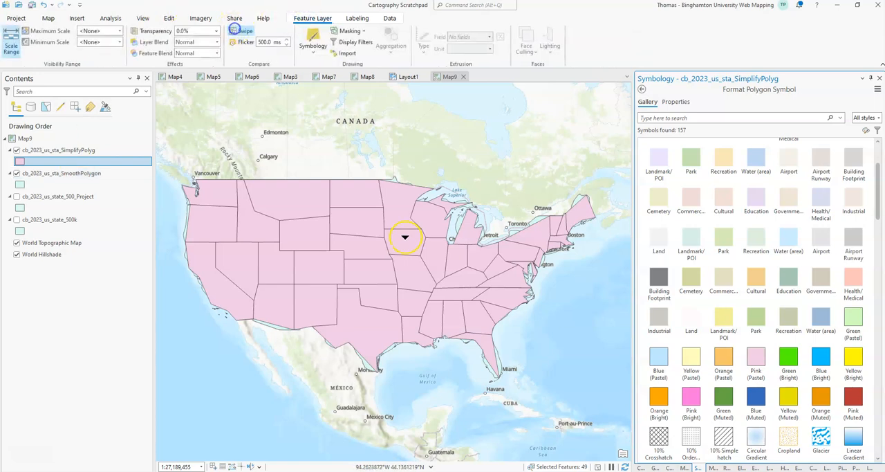
pyautogui.click(243, 43)
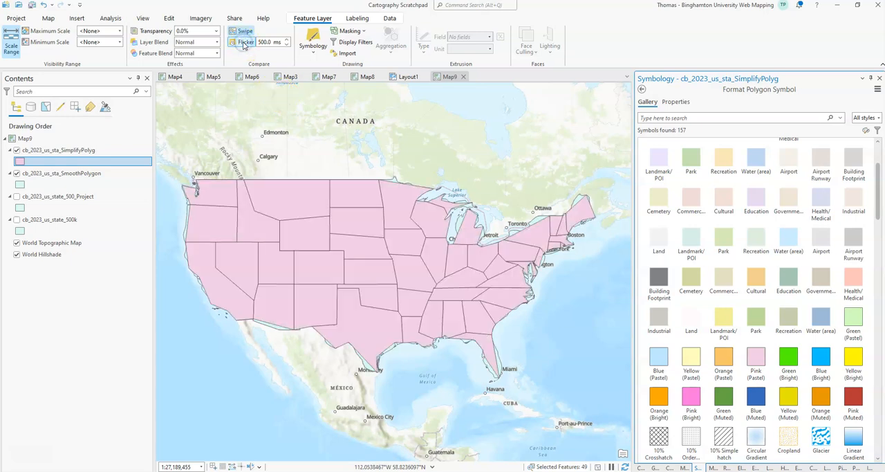
pyautogui.click(242, 32)
pyautogui.moveTo(419, 169); pyautogui.dragTo(425, 370)
pyautogui.click(241, 43)
pyautogui.click(408, 182)
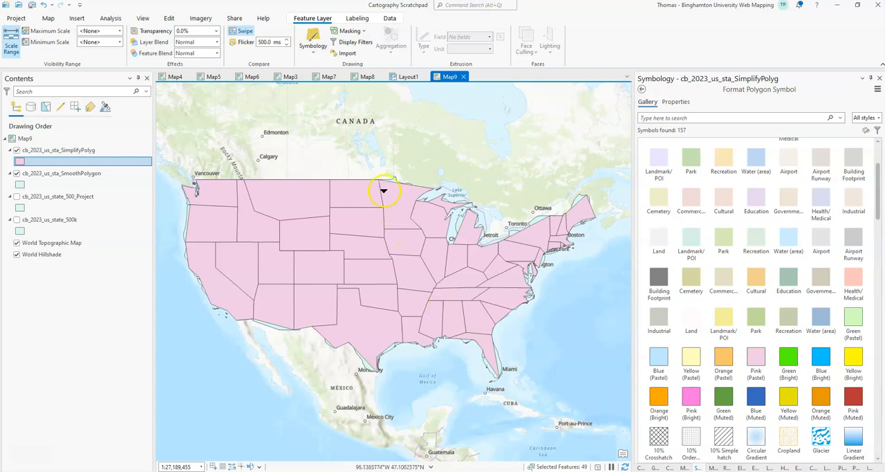
pyautogui.moveTo(382, 175)
pyautogui.mouseDown()
pyautogui.moveTo(395, 232)
pyautogui.moveTo(399, 179)
pyautogui.mouseUp()
pyautogui.moveTo(384, 162); pyautogui.dragTo(406, 383)
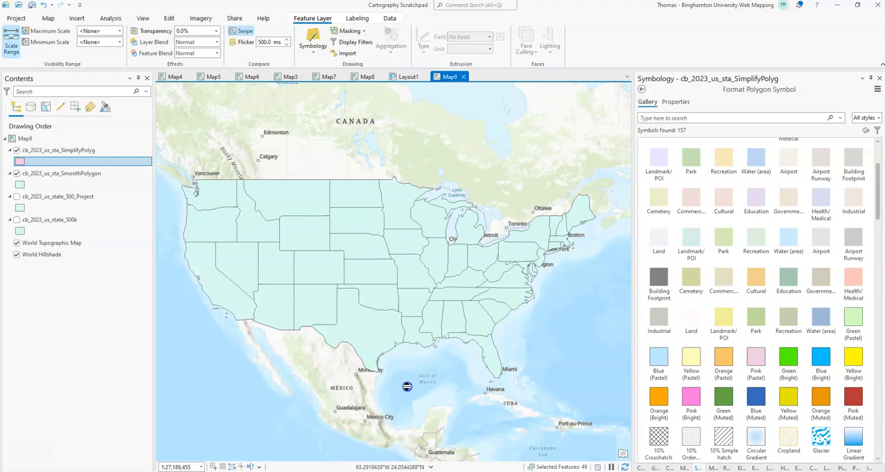
pyautogui.moveTo(407, 386); pyautogui.dragTo(470, 393)
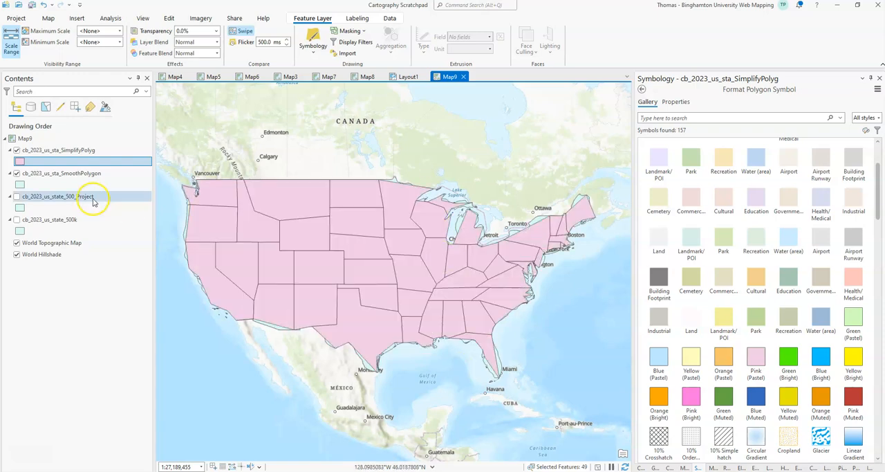
# Step: Toggle the simplified layer to compare smoothed and simplified state boundaries up close in the area south of the Great Lakes
pyautogui.click(18, 150)
pyautogui.scroll(5, 469, 247)
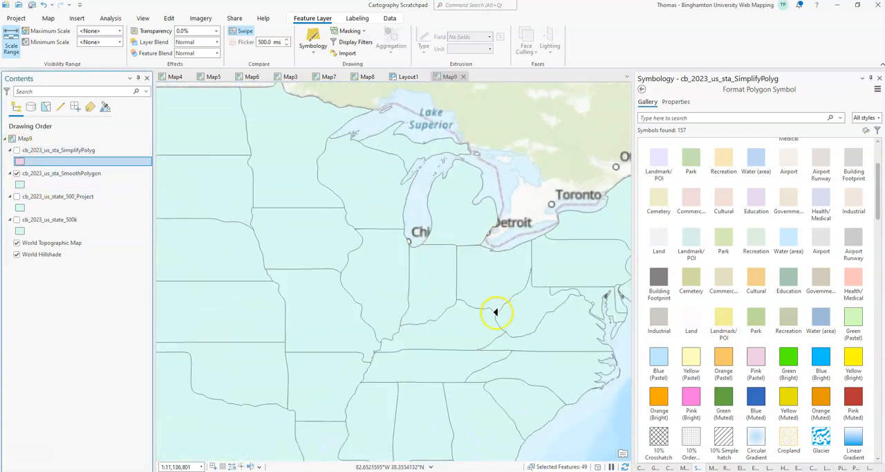
pyautogui.moveTo(461, 219); pyautogui.dragTo(479, 391)
pyautogui.click(16, 150)
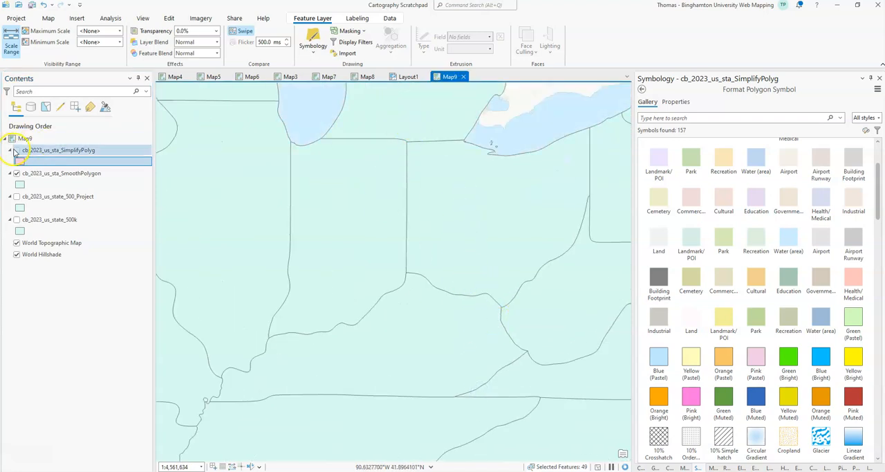
pyautogui.moveTo(399, 178)
pyautogui.mouseDown()
pyautogui.moveTo(461, 237)
pyautogui.moveTo(452, 416)
pyautogui.moveTo(452, 178)
pyautogui.moveTo(473, 465)
pyautogui.moveTo(494, 222)
pyautogui.mouseUp()
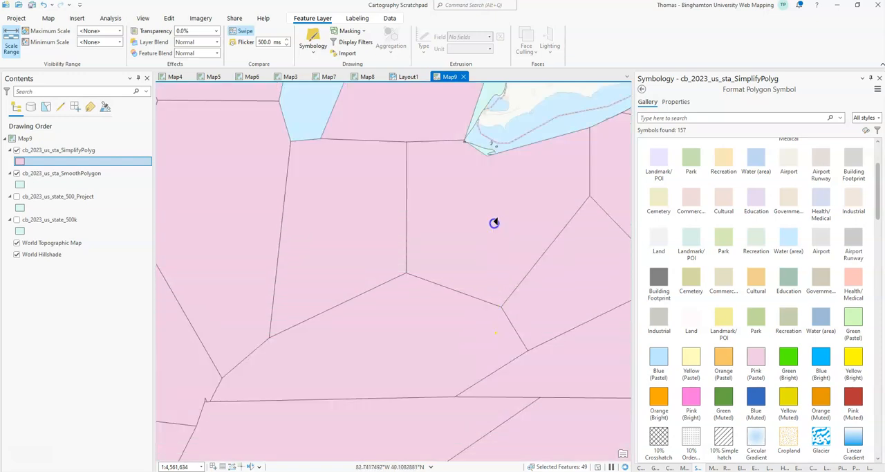
pyautogui.click(480, 193)
# Step: Swipe the simplified states again at the national extent and turn off the cb_2023_us_sta_SimplifyPolyg layer
pyautogui.scroll(-8, 413, 258)
pyautogui.moveTo(316, 259); pyautogui.dragTo(372, 268)
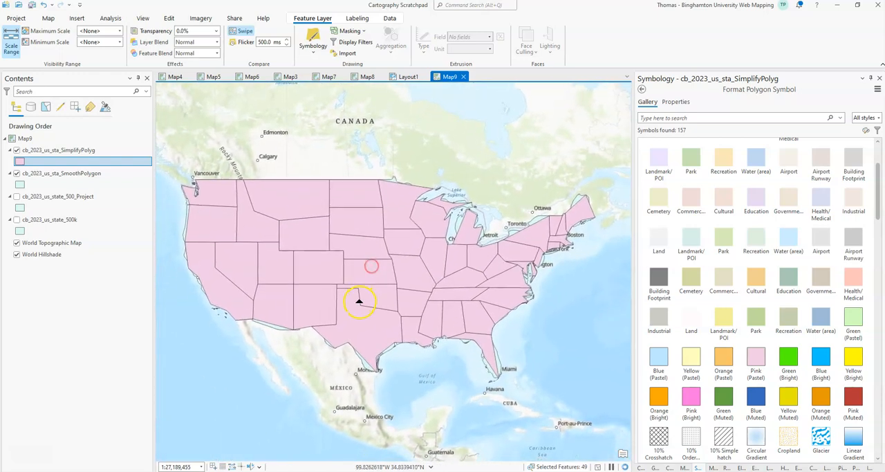
pyautogui.click(23, 150)
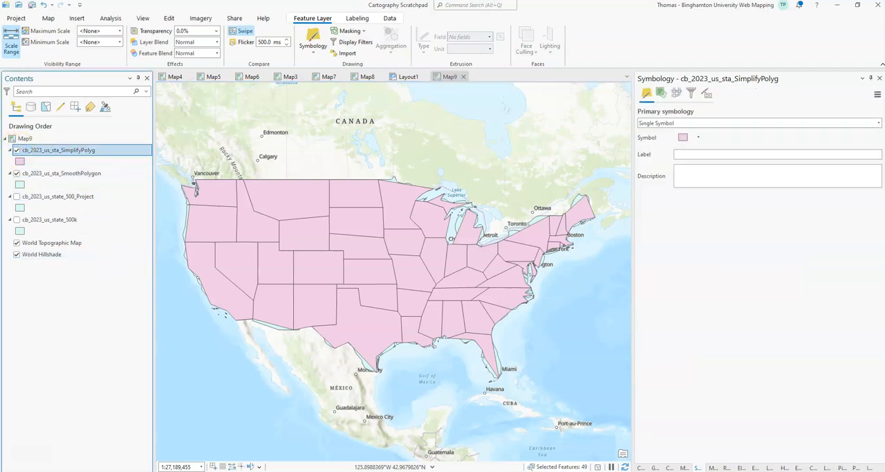
pyautogui.click(15, 150)
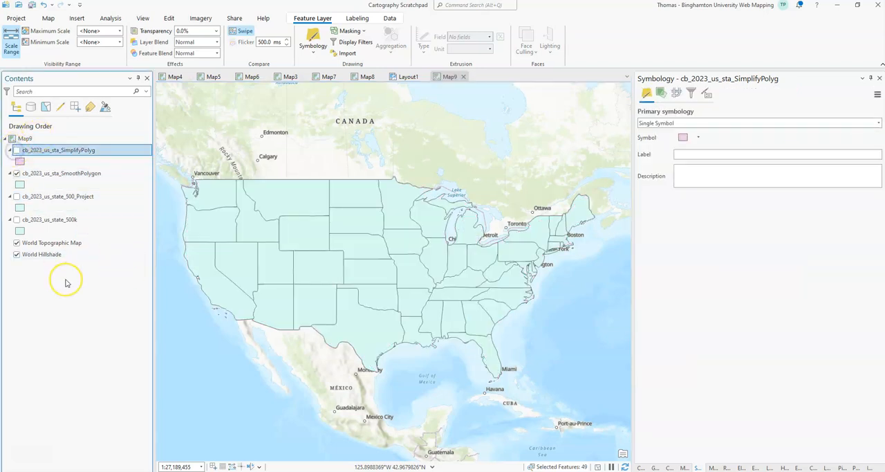